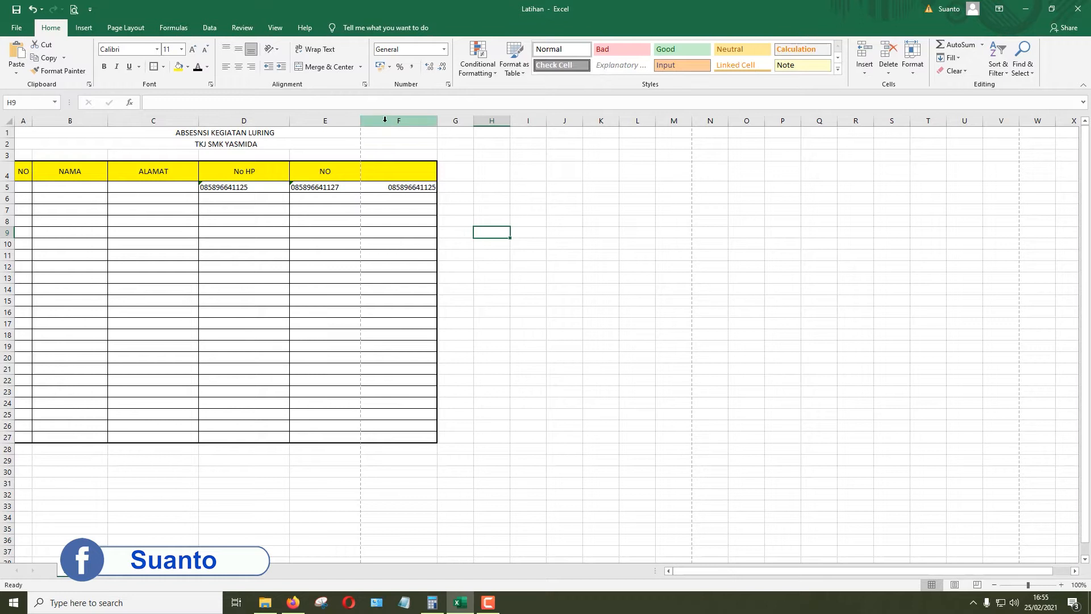
Step: Delete the extra columns E and F so the table ends at the No HP column
{"action": "left_click_drag", "start_coordinate": [387, 119], "coordinate": [326, 120]}
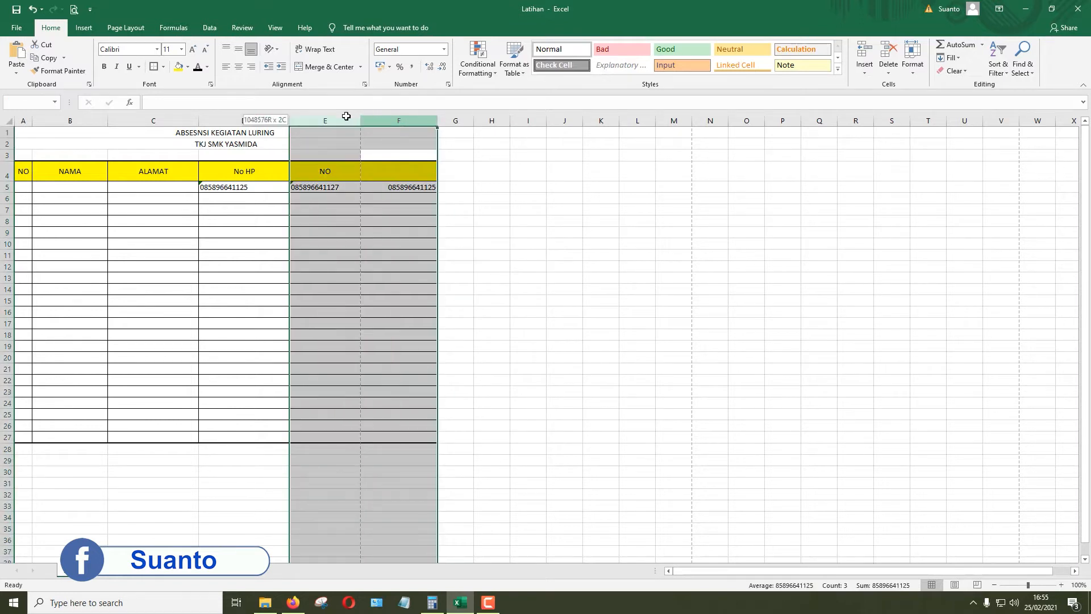
{"action": "right_click", "coordinate": [326, 120]}
{"action": "left_click", "coordinate": [351, 211]}
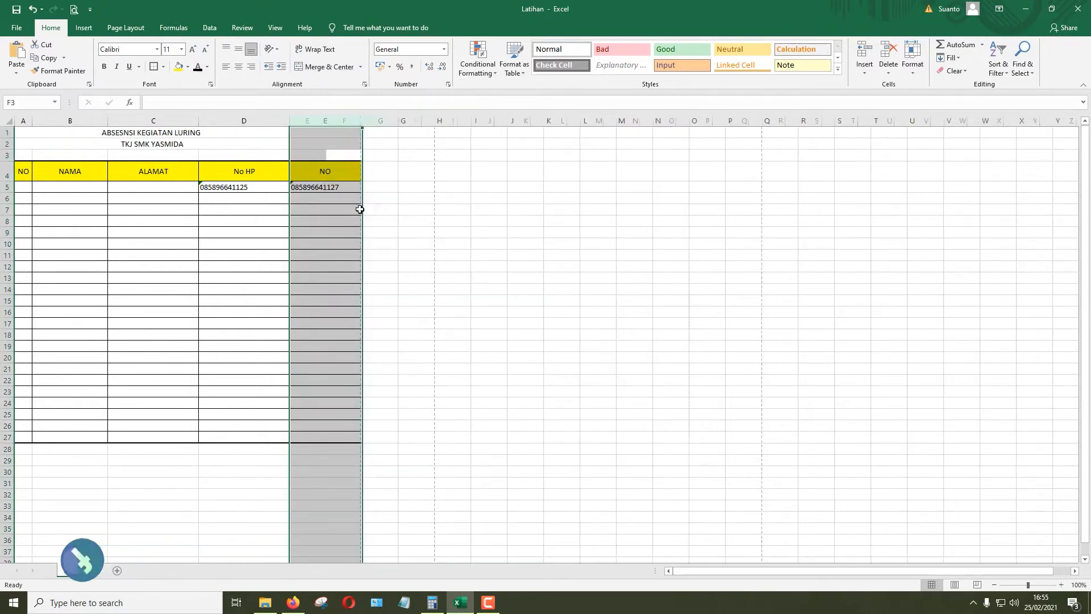
{"action": "left_click", "coordinate": [487, 223]}
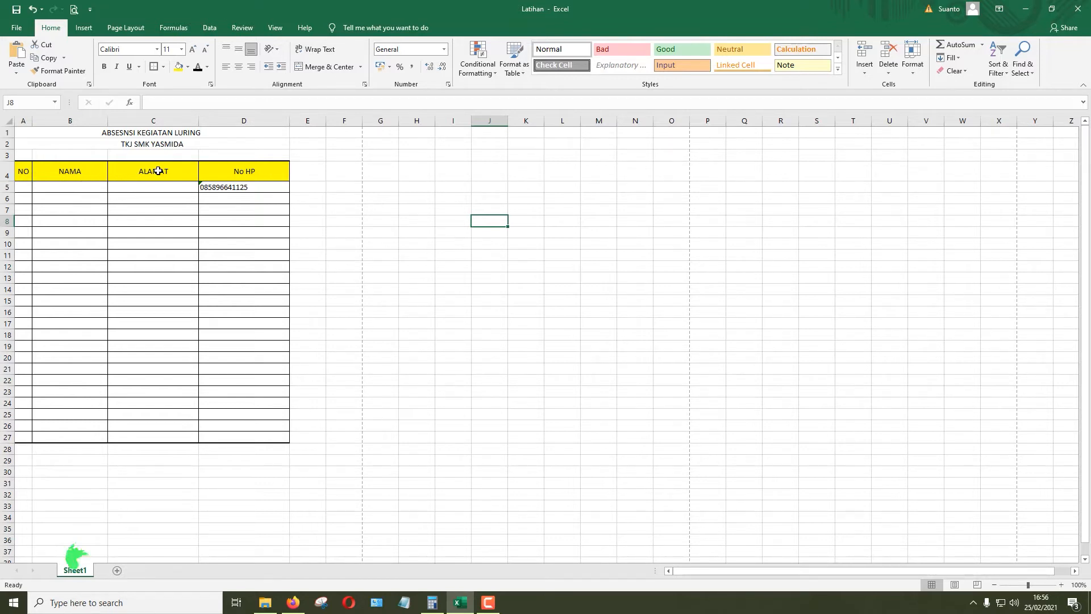
{"action": "left_click", "coordinate": [310, 169]}
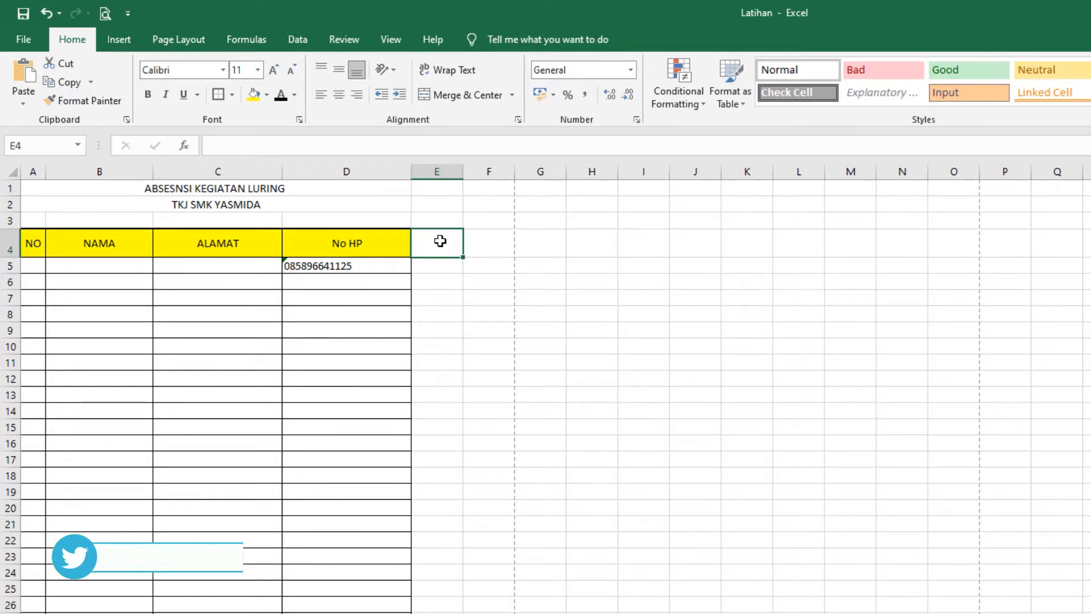
Step: Enter the PENILAIAN heading in E4 with NILAI, NILAI 2 and NILAI 3 beneath in E5:G5
{"action": "type", "text": "PENILAIAN"}
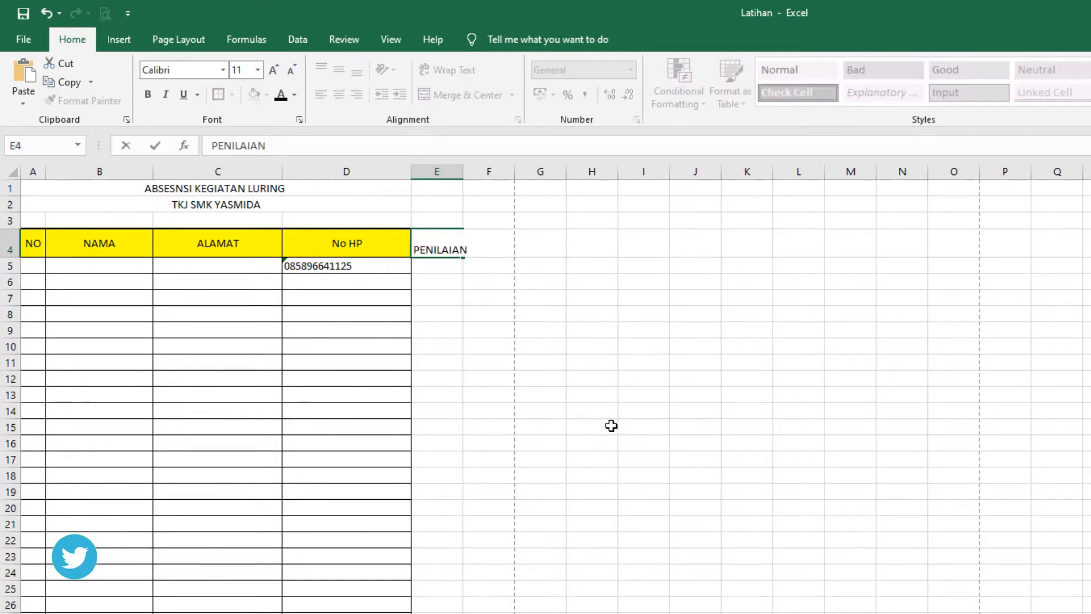
{"action": "left_click", "coordinate": [519, 286]}
{"action": "left_click", "coordinate": [452, 266]}
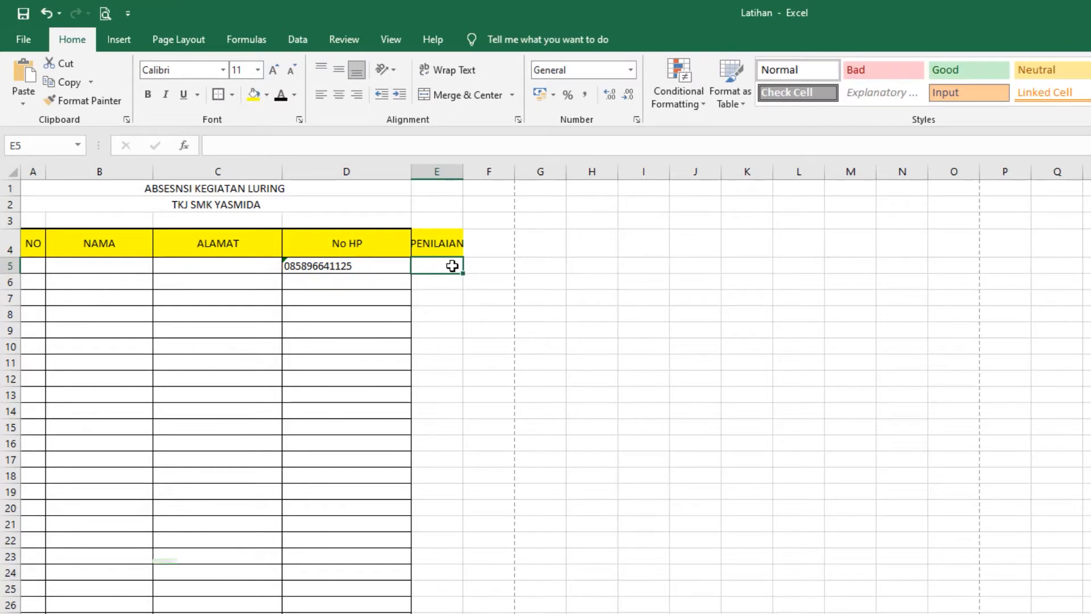
{"action": "type", "text": "NILAI 1"}
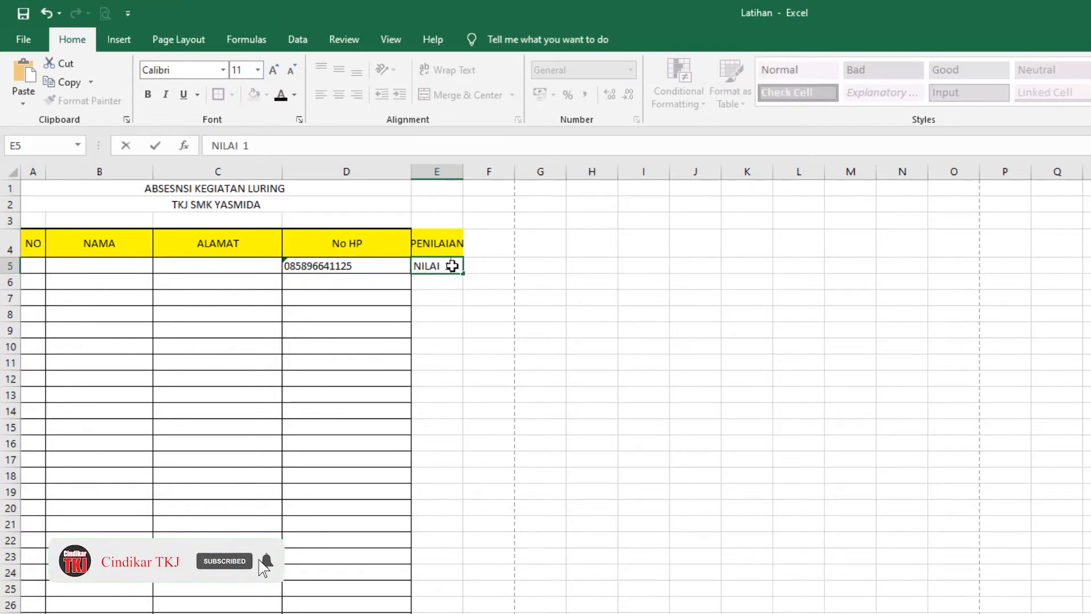
{"action": "key", "text": "Tab"}
{"action": "type", "text": "NI"}
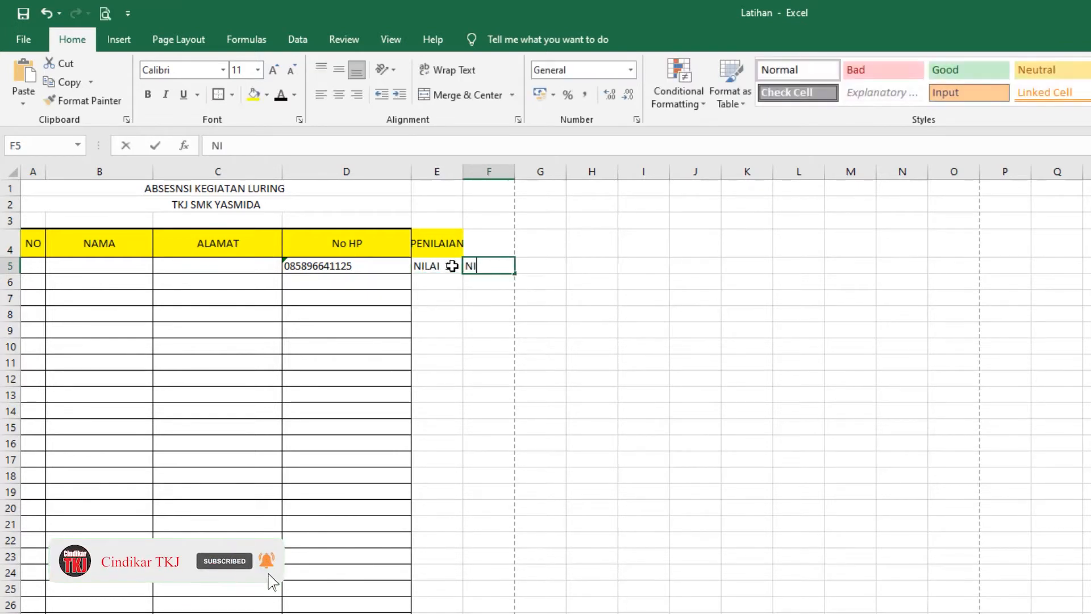
{"action": "type", "text": "LAI 2"}
{"action": "key", "text": "Tab"}
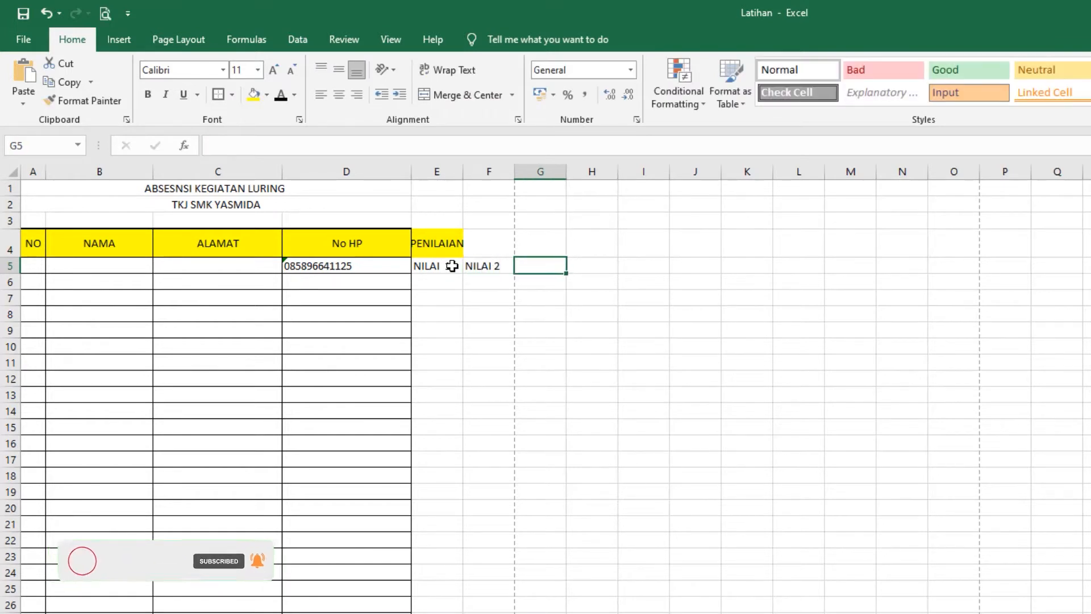
{"action": "type", "text": "NILAI 3"}
Step: Clear the sample phone number from D5 and shorten row 4
{"action": "left_click", "coordinate": [359, 267]}
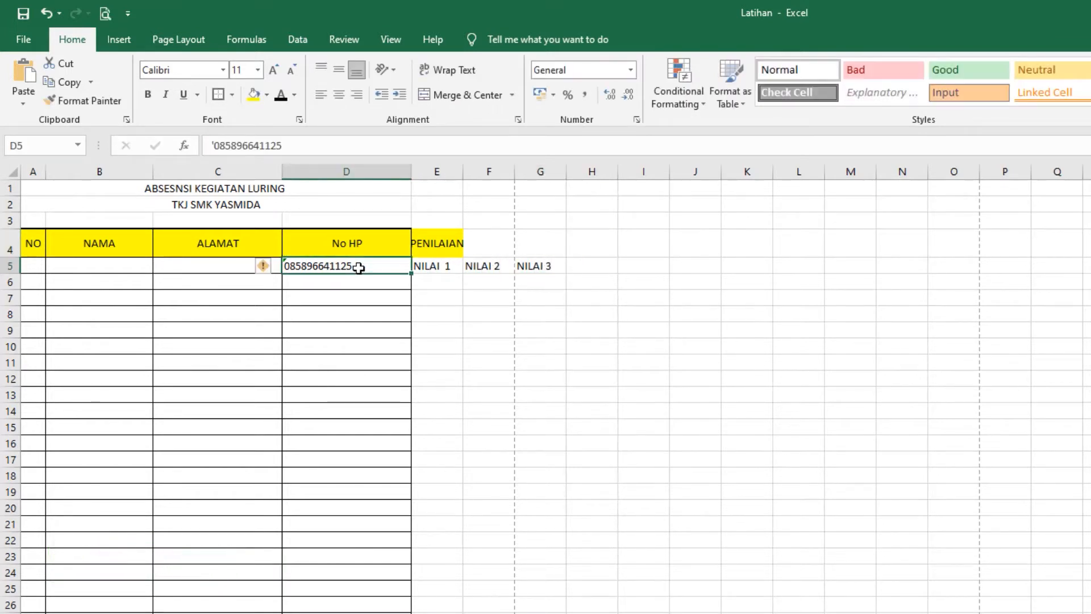
{"action": "key", "text": "Delete"}
{"action": "left_click", "coordinate": [586, 358]}
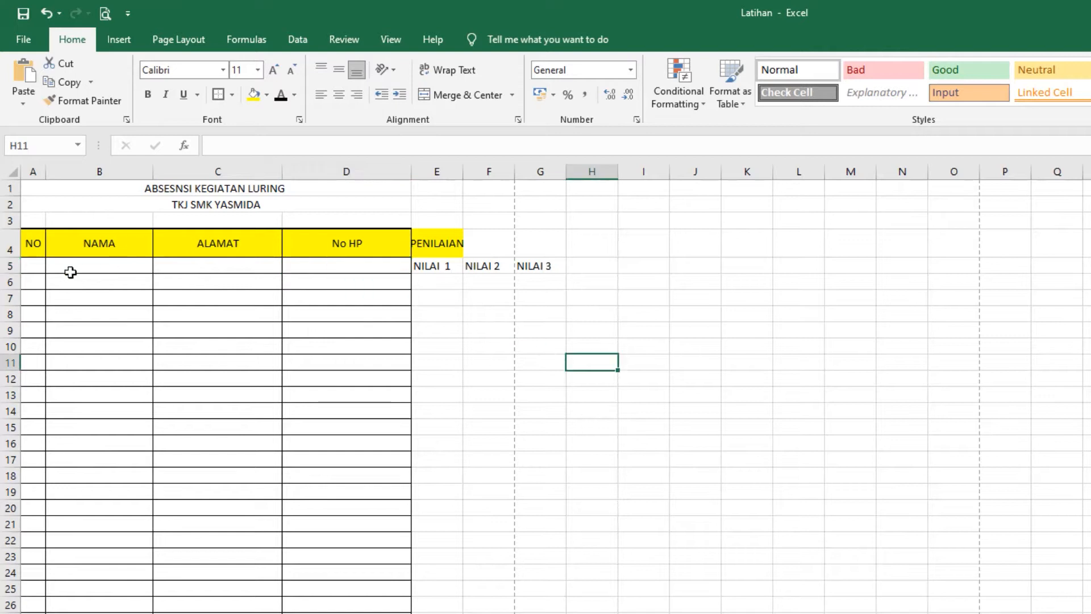
{"action": "left_click_drag", "start_coordinate": [10, 258], "coordinate": [10, 245]}
{"action": "left_click", "coordinate": [313, 296]}
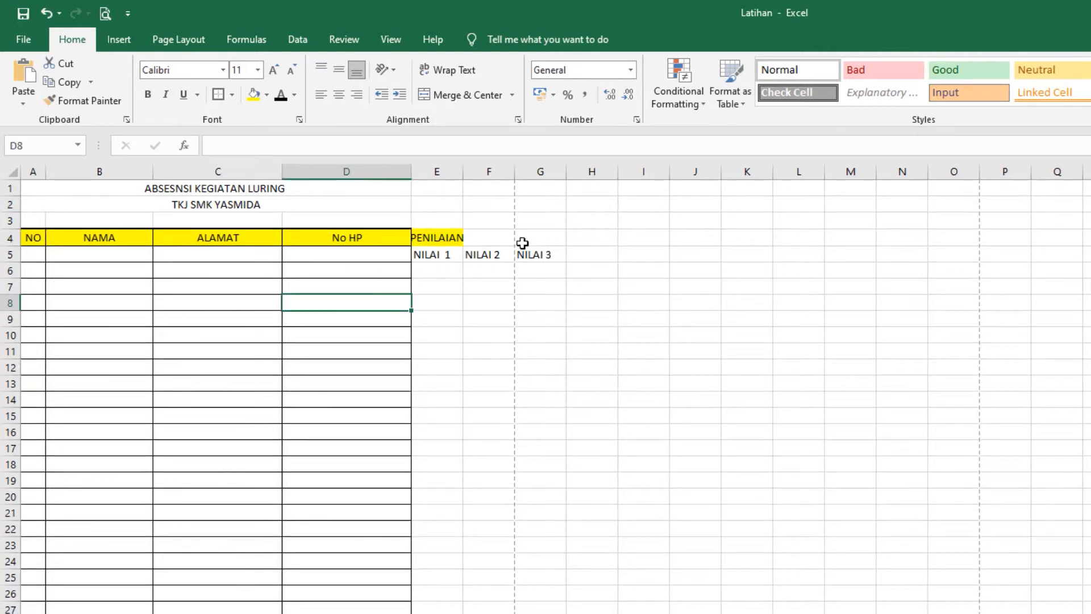
Step: Merge PENILAIAN across E4:G4 and merge the No HP, ALAMAT and NAMA headers over rows 4–5
{"action": "left_click_drag", "start_coordinate": [527, 237], "coordinate": [445, 227]}
{"action": "left_click", "coordinate": [457, 94]}
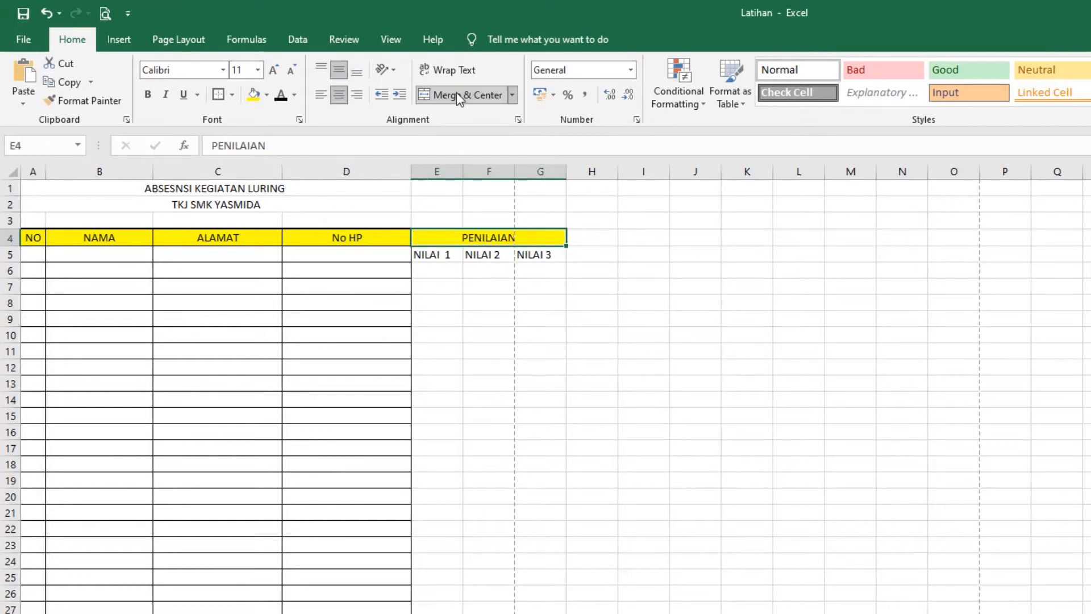
{"action": "left_click_drag", "start_coordinate": [332, 245], "coordinate": [335, 254]}
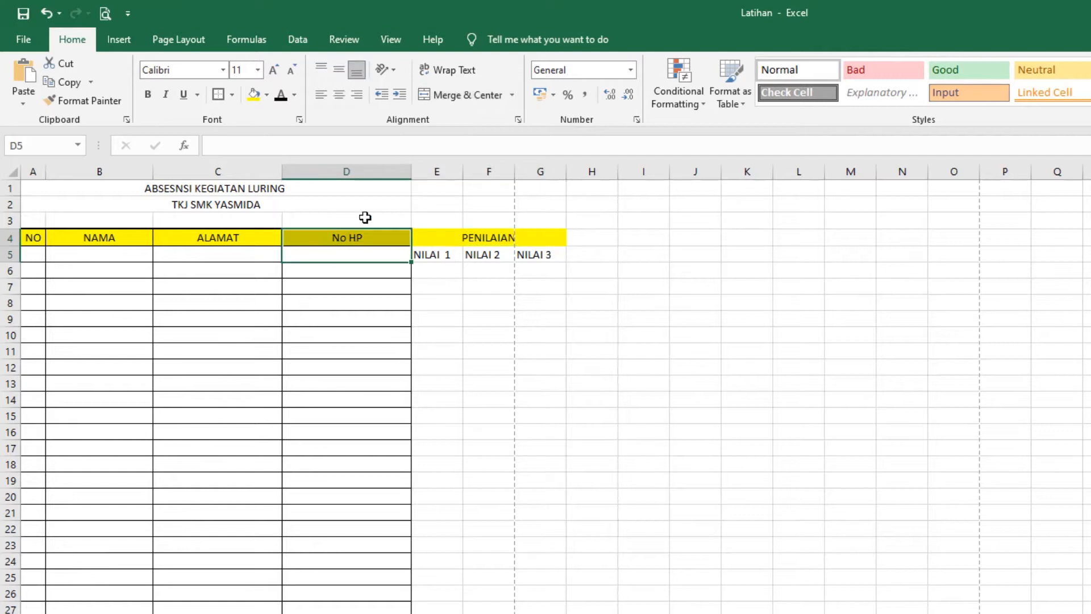
{"action": "left_click", "coordinate": [448, 96]}
{"action": "left_click_drag", "start_coordinate": [227, 254], "coordinate": [228, 239]}
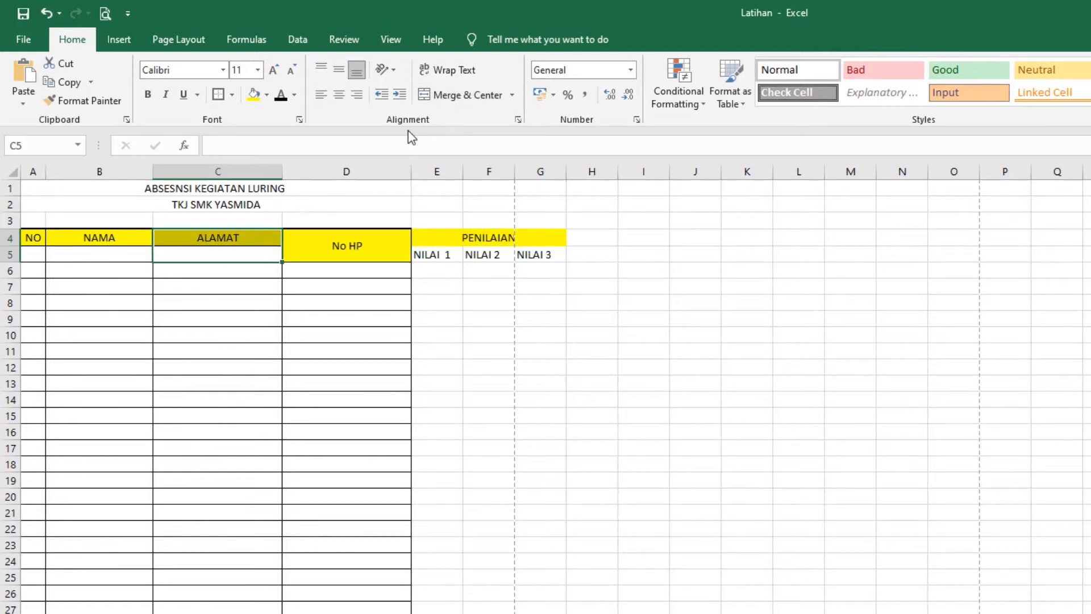
{"action": "left_click", "coordinate": [463, 95]}
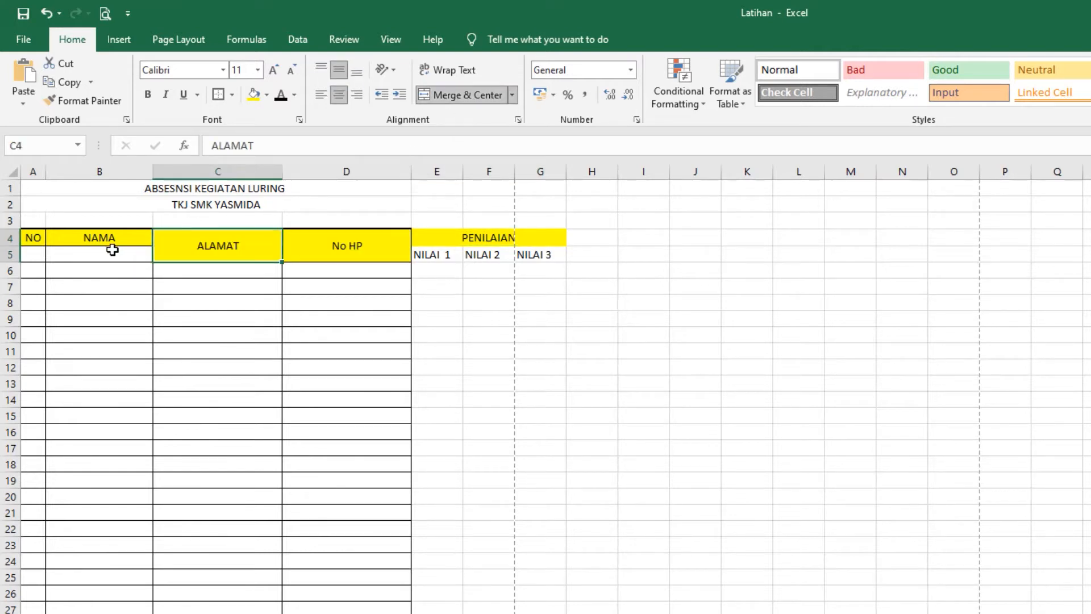
{"action": "left_click_drag", "start_coordinate": [112, 250], "coordinate": [111, 239]}
{"action": "left_click", "coordinate": [449, 95]}
{"action": "left_click_drag", "start_coordinate": [34, 238], "coordinate": [476, 232]}
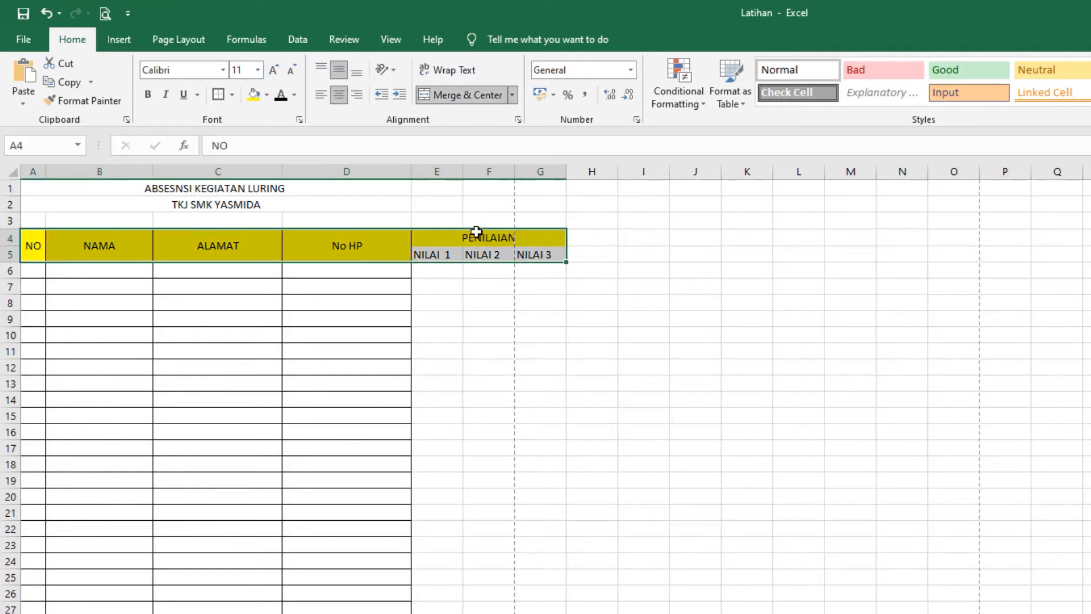
Step: Give the A4:G5 header block a yellow fill and all borders
{"action": "left_click", "coordinate": [253, 96]}
{"action": "left_click", "coordinate": [233, 95]}
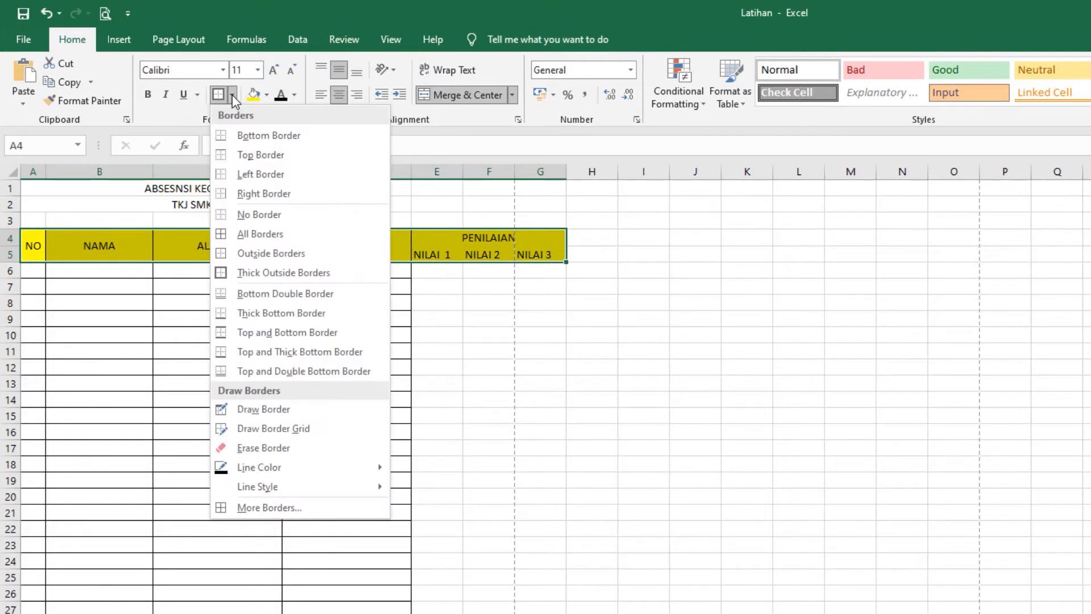
{"action": "left_click", "coordinate": [255, 230]}
{"action": "left_click", "coordinate": [754, 364]}
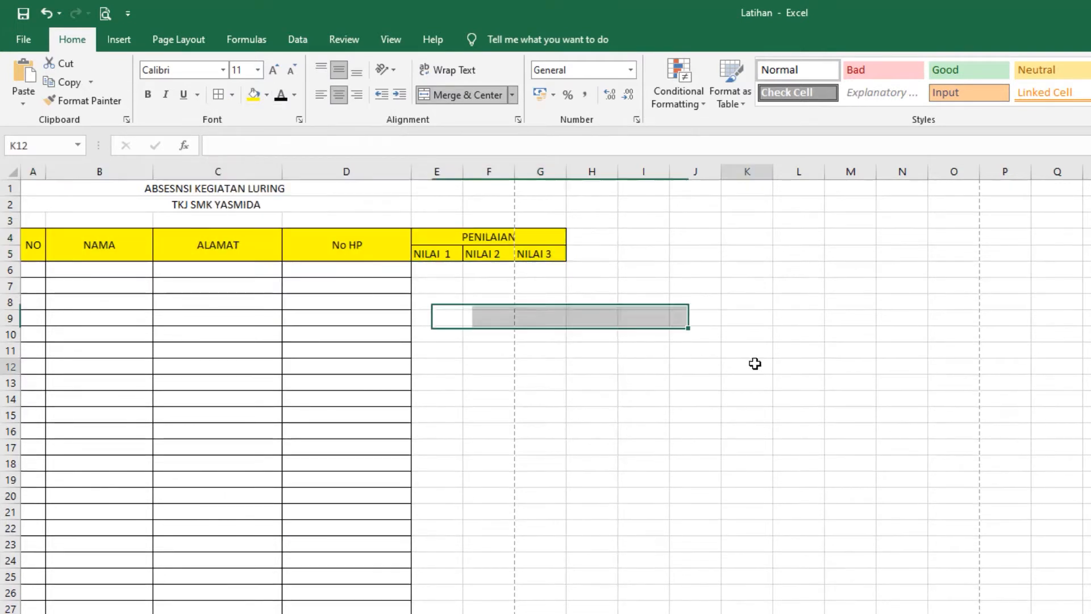
Step: Apply all borders to the table A4:G27 and centre the NILAI headers in E5:G5
{"action": "left_click_drag", "start_coordinate": [33, 250], "coordinate": [456, 609]}
{"action": "left_click", "coordinate": [218, 94]}
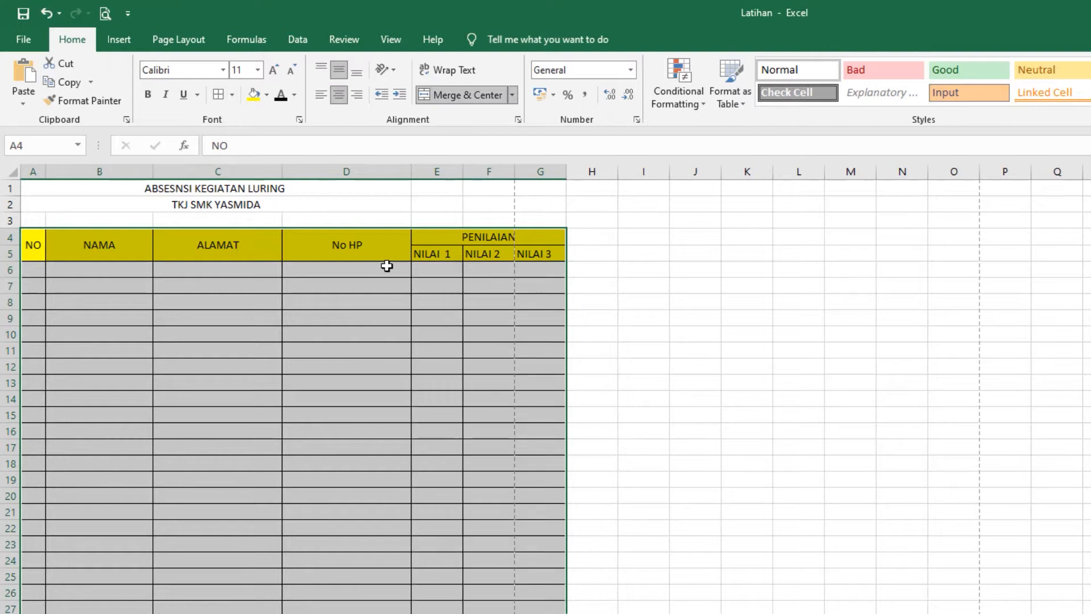
{"action": "left_click", "coordinate": [798, 333]}
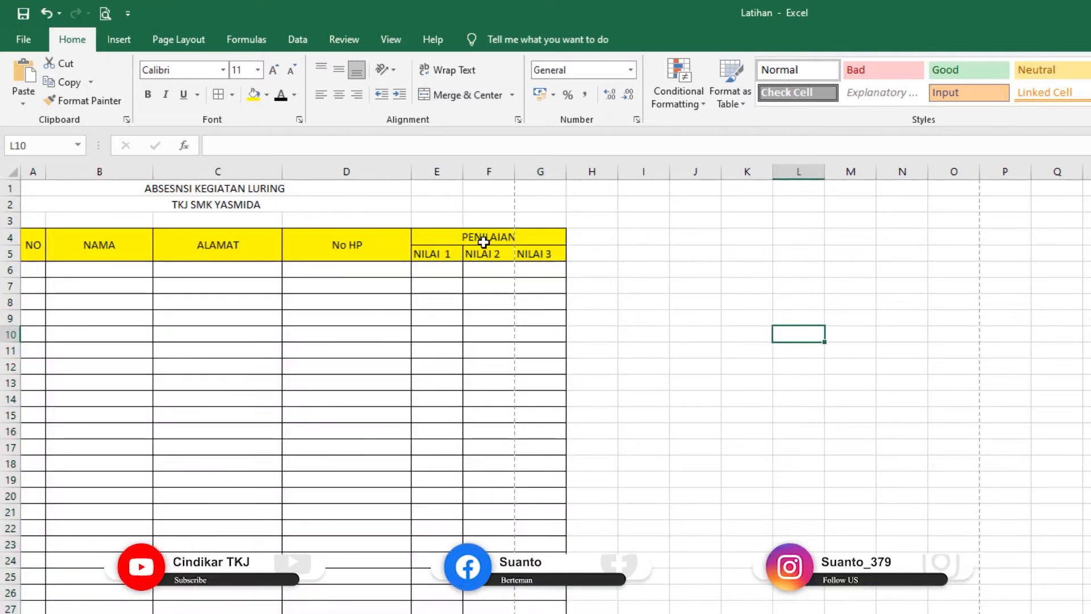
{"action": "left_click_drag", "start_coordinate": [446, 255], "coordinate": [528, 251]}
{"action": "left_click", "coordinate": [339, 94]}
{"action": "left_click", "coordinate": [106, 264]}
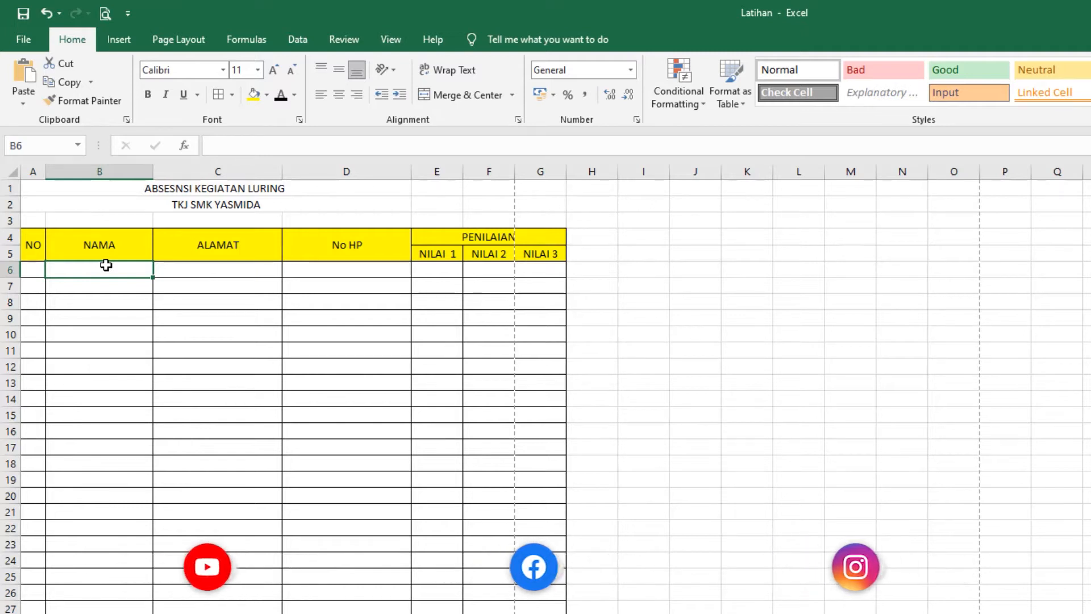
Step: Enter the names SUANTO, ANDI, BUDI, KALIAN, WANDI and WANDA in the NAMA column
{"action": "type", "text": "SUANTO"}
{"action": "key", "text": "Return"}
{"action": "type", "text": "ANDI"}
{"action": "key", "text": "Return"}
{"action": "type", "text": "BUDI"}
{"action": "key", "text": "Return"}
{"action": "type", "text": "KALIAN"}
{"action": "key", "text": "Return"}
{"action": "type", "text": "WANDI"}
{"action": "key", "text": "Return"}
{"action": "type", "text": "WANDA"}
{"action": "key", "text": "Return"}
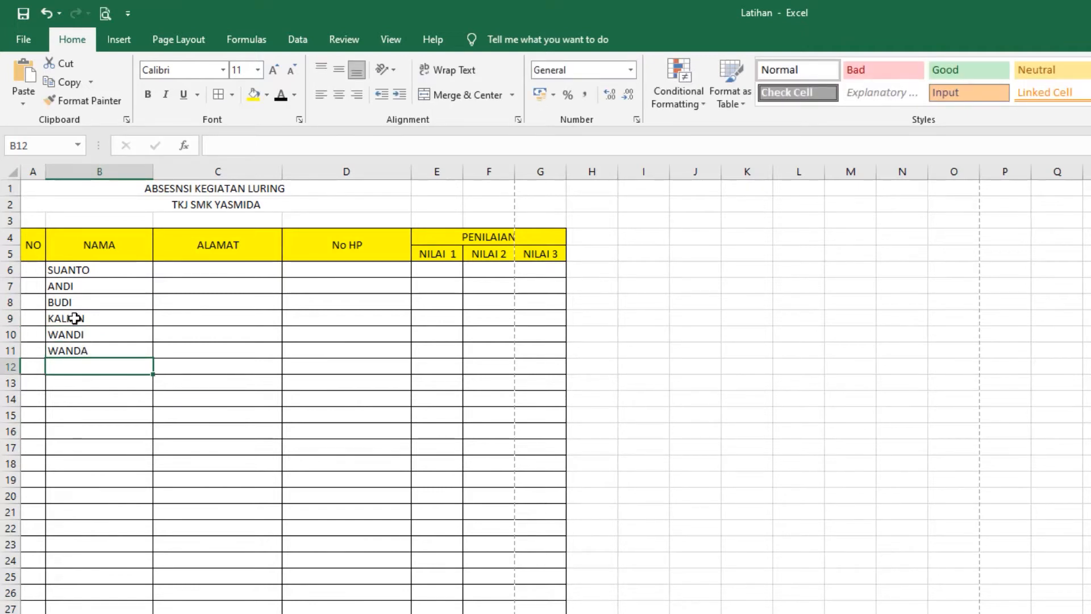
Step: Number the NO column 1, 2, 3 in A6:A8 and fill the series down to 6
{"action": "left_click", "coordinate": [35, 273]}
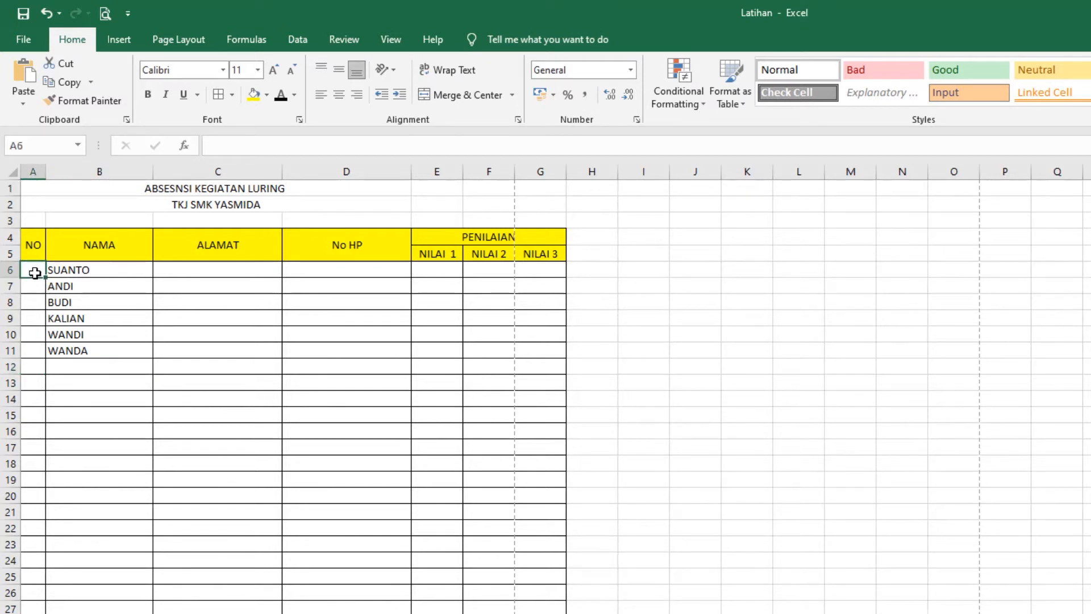
{"action": "type", "text": "1"}
{"action": "key", "text": "Return"}
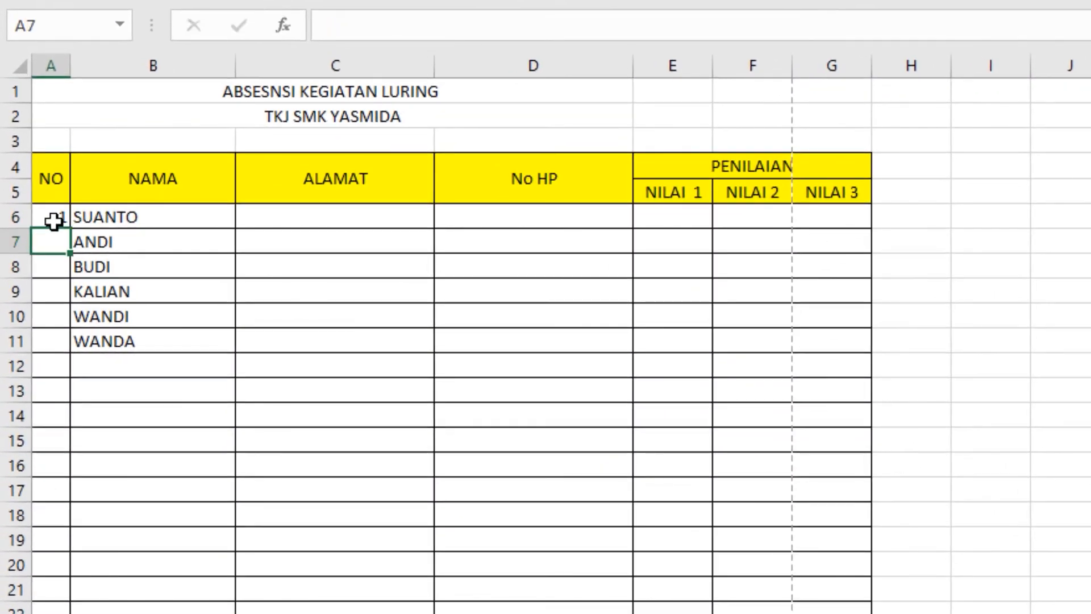
{"action": "type", "text": "2"}
{"action": "key", "text": "Return"}
{"action": "type", "text": "3"}
{"action": "key", "text": "Return"}
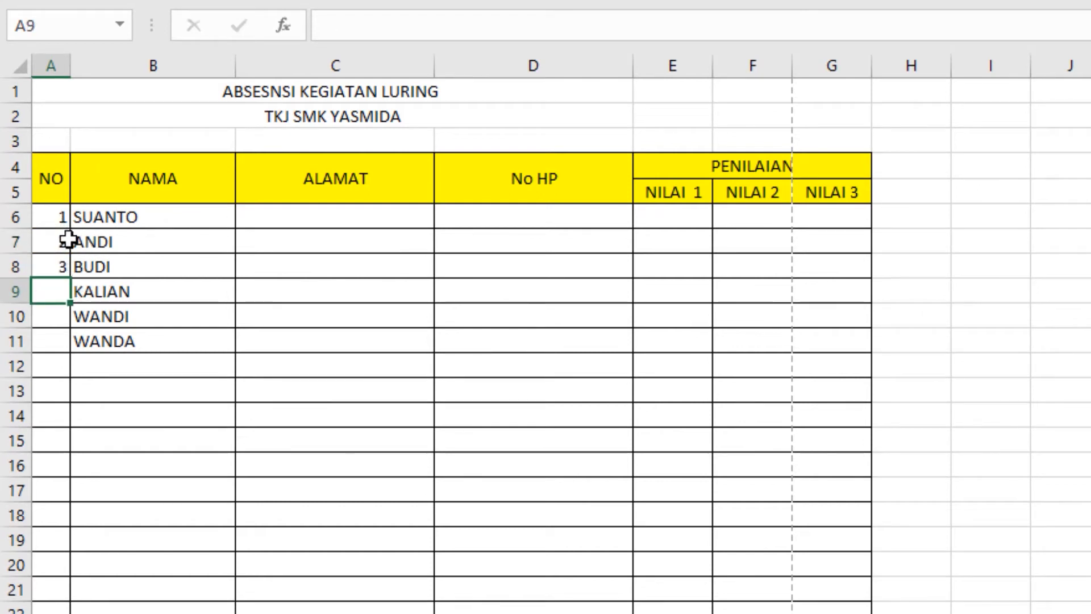
{"action": "left_click_drag", "start_coordinate": [55, 214], "coordinate": [48, 269]}
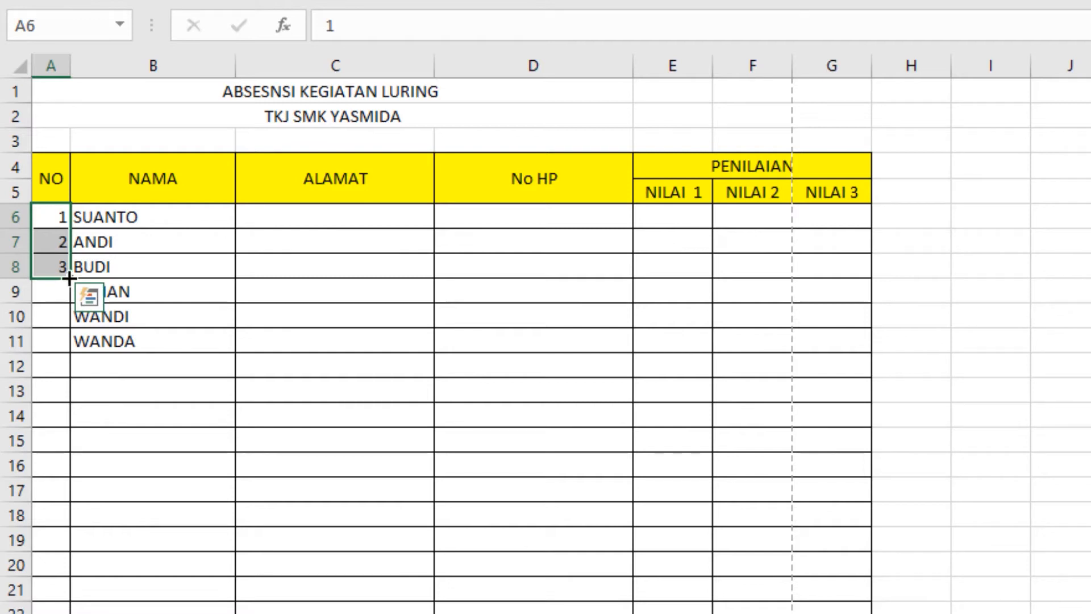
{"action": "left_click_drag", "start_coordinate": [69, 279], "coordinate": [21, 361]}
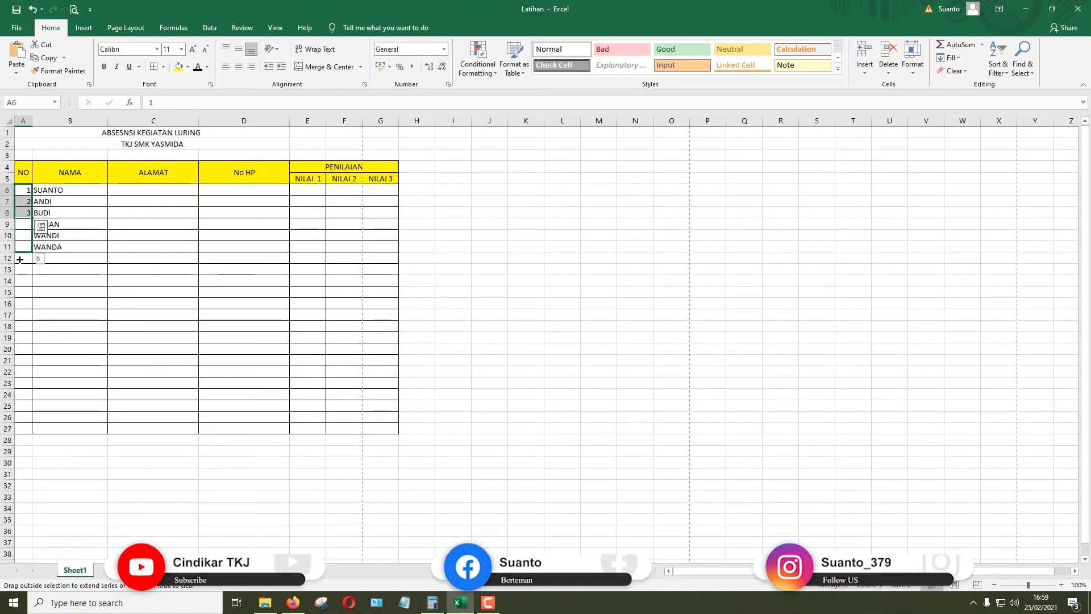
{"action": "left_click_drag", "start_coordinate": [20, 259], "coordinate": [42, 256]}
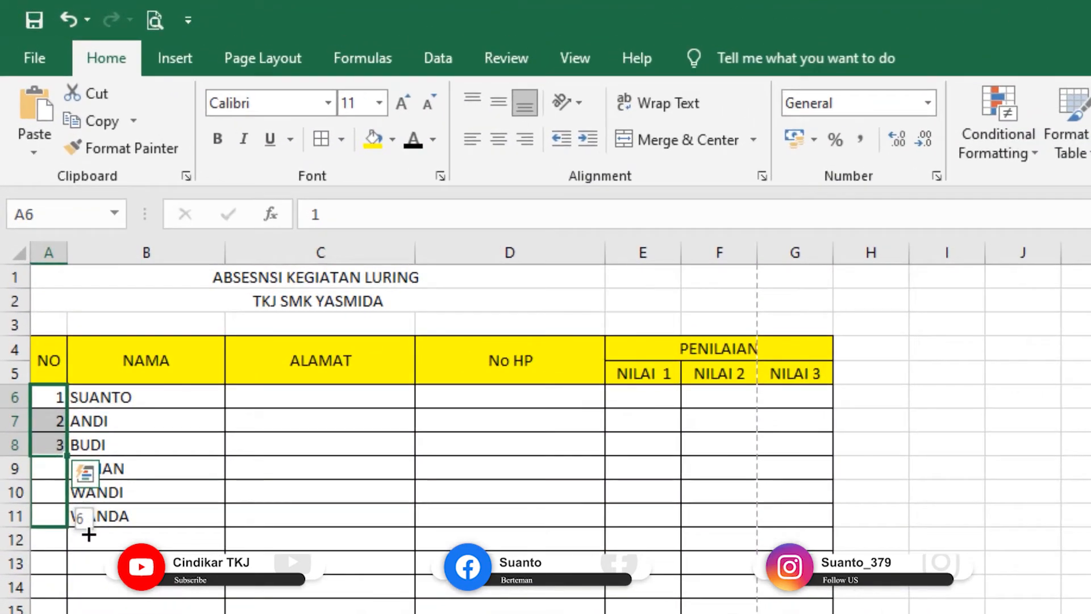
{"action": "left_click_drag", "start_coordinate": [88, 534], "coordinate": [87, 533]}
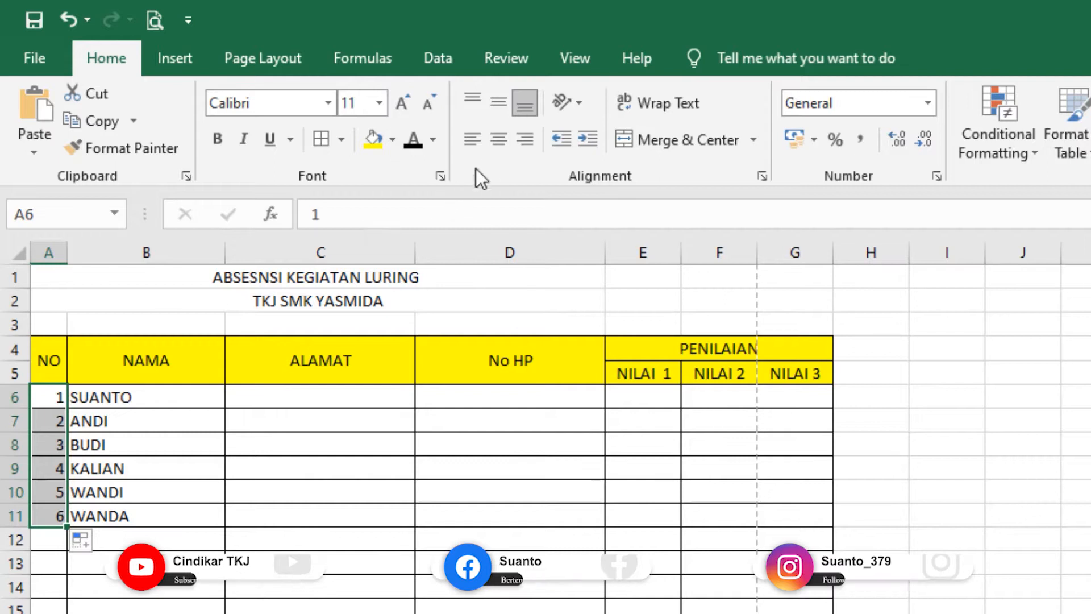
Step: Centre the NO numbers horizontally and vertically
{"action": "left_click", "coordinate": [497, 139]}
{"action": "left_click", "coordinate": [498, 103]}
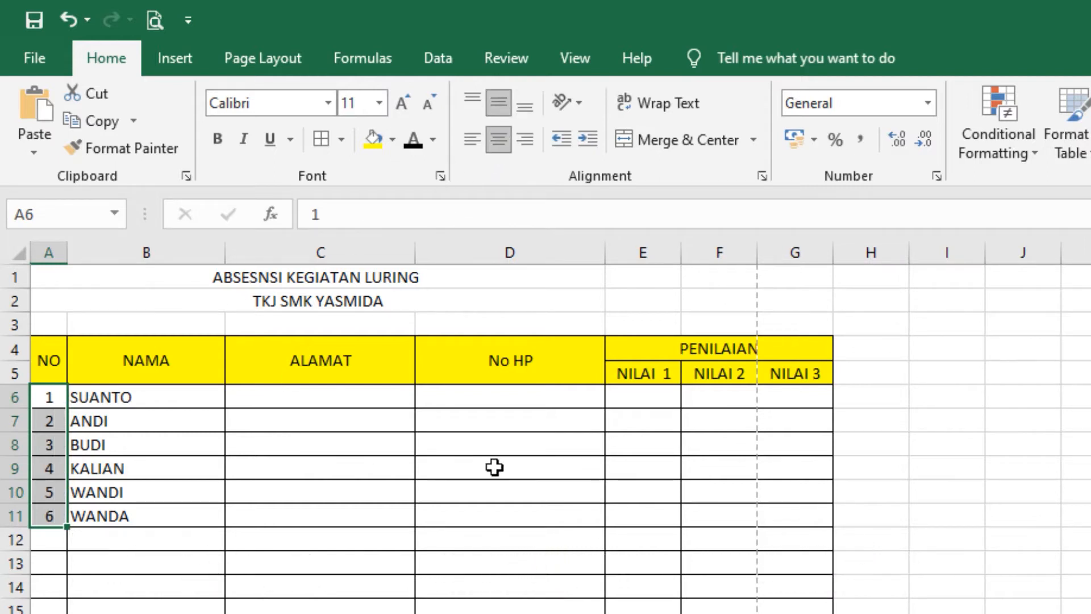
{"action": "left_click", "coordinate": [232, 460]}
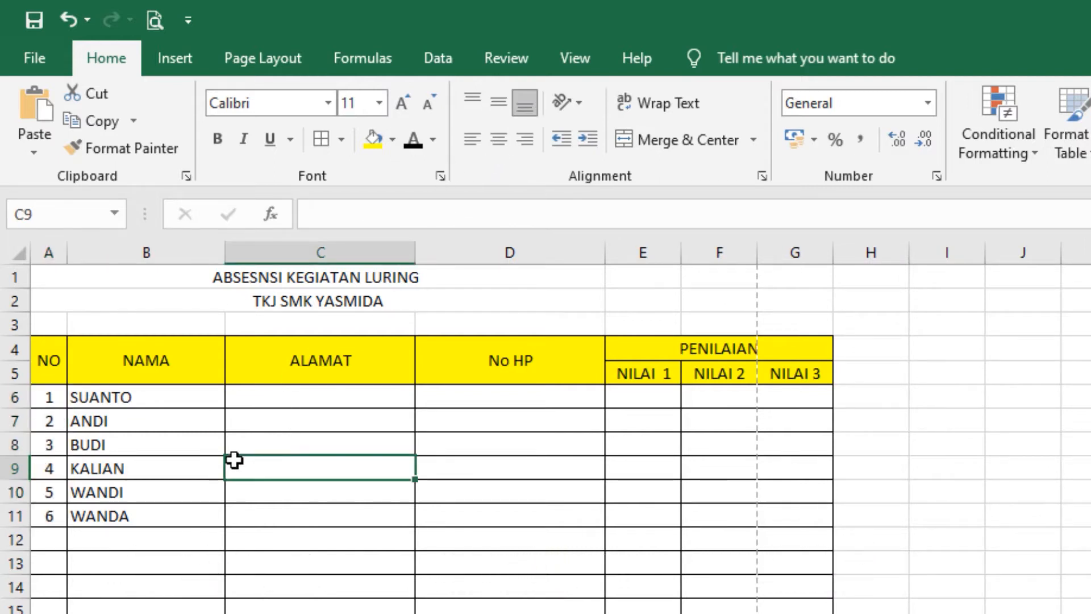
Step: Enter AMBARAWA in C6 and copy it down the ALAMAT column to C11
{"action": "left_click", "coordinate": [269, 396]}
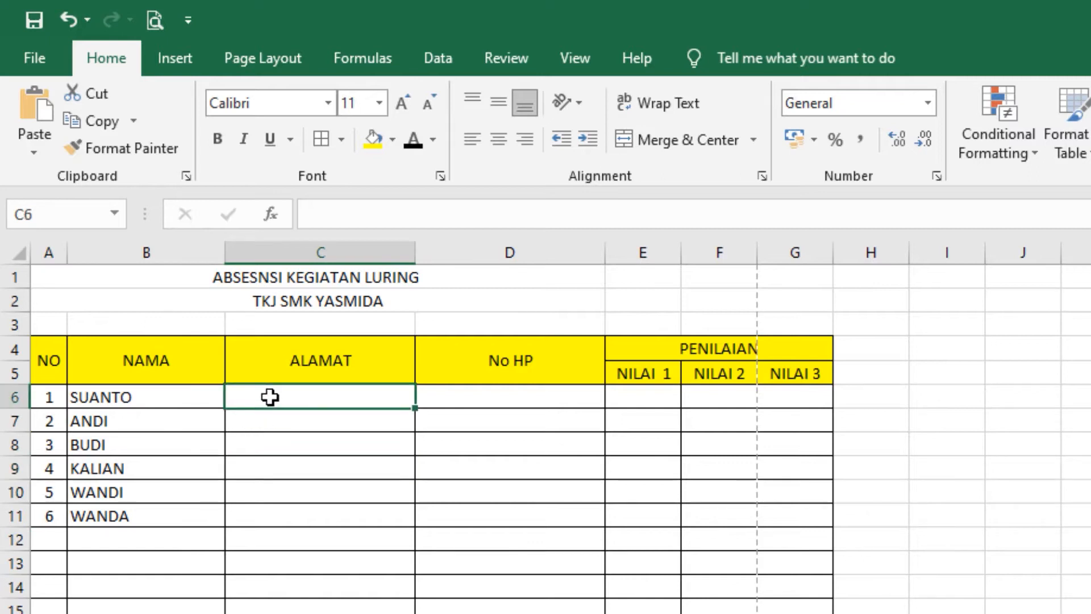
{"action": "type", "text": "AMBARAWA"}
{"action": "key", "text": "Return"}
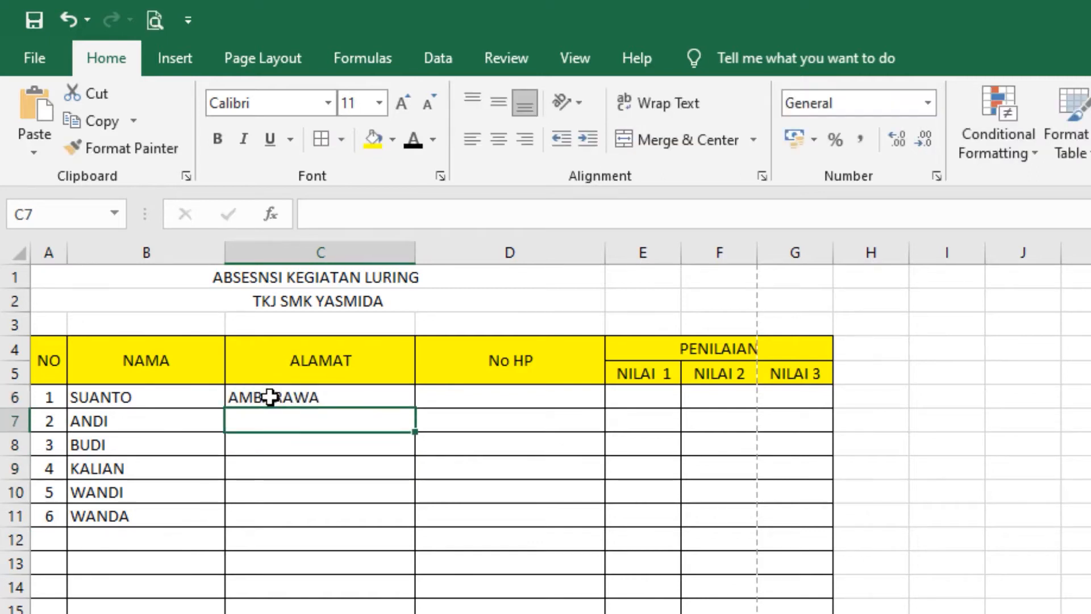
{"action": "left_click", "coordinate": [269, 396]}
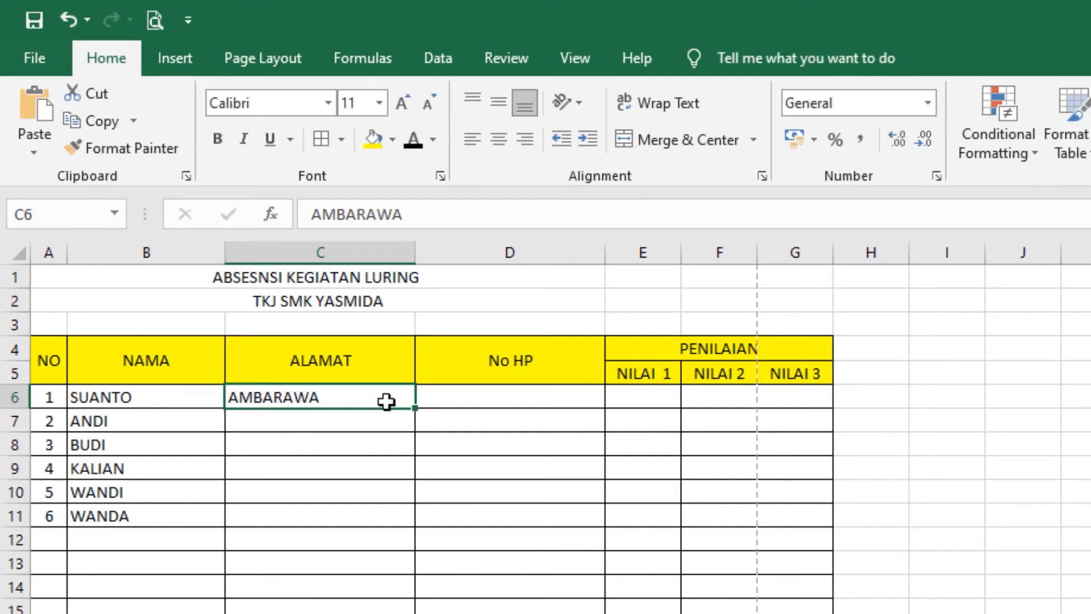
{"action": "left_click_drag", "start_coordinate": [415, 409], "coordinate": [424, 526]}
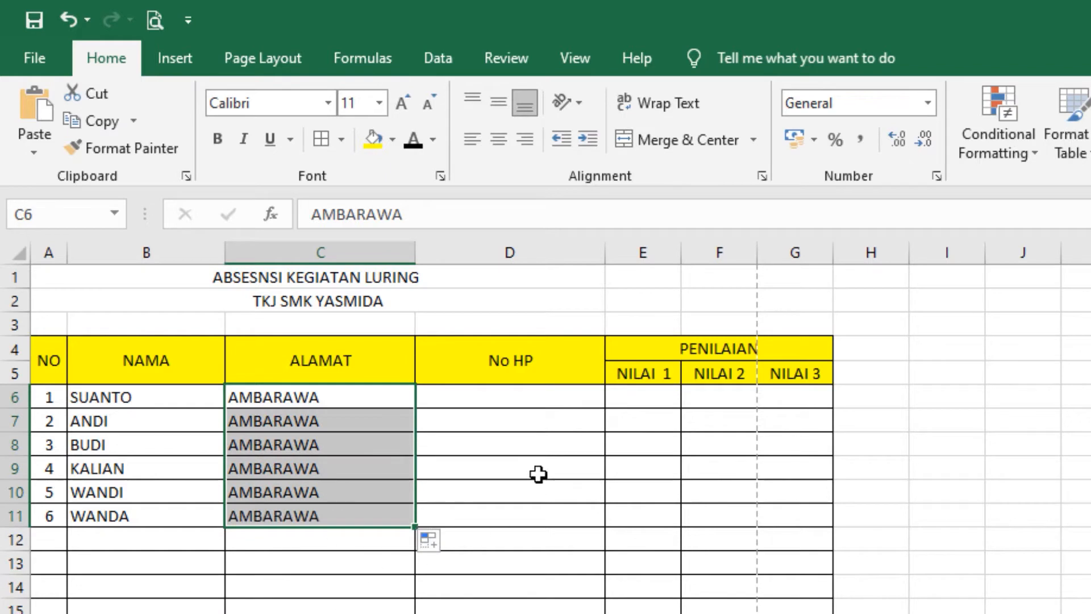
{"action": "left_click", "coordinate": [490, 401]}
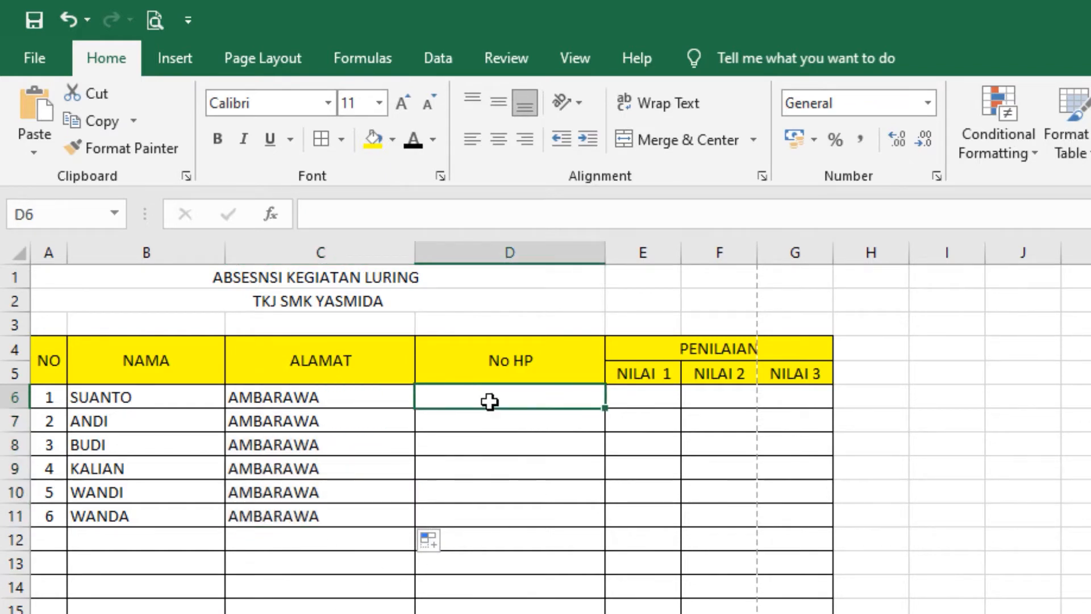
Step: Enter a phone number as text in D6 and copy it down to D11
{"action": "key", "text": "Return"}
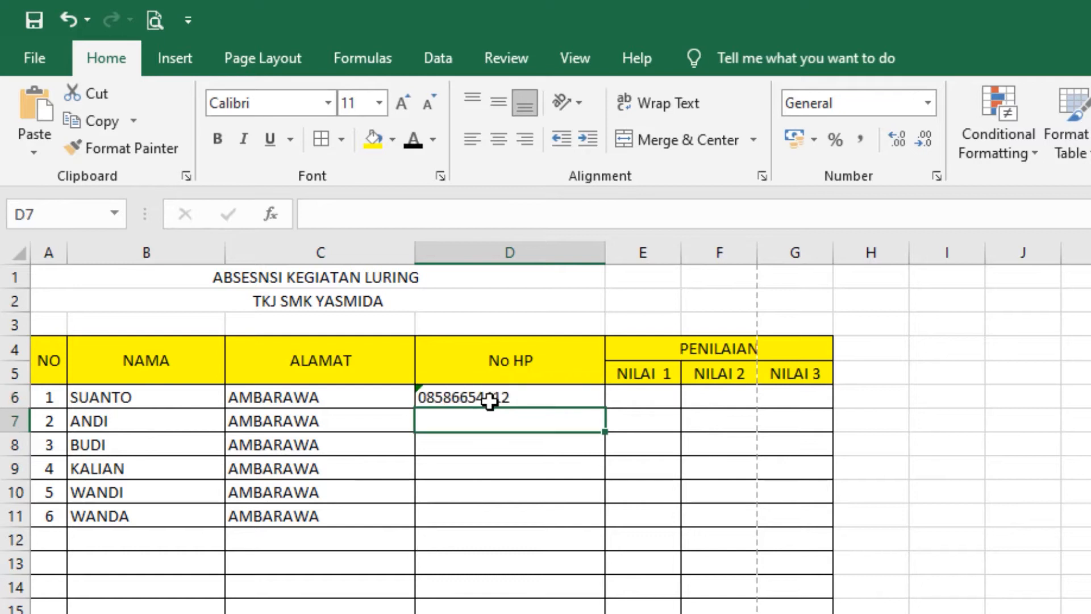
{"action": "left_click", "coordinate": [520, 397]}
{"action": "left_click_drag", "start_coordinate": [604, 410], "coordinate": [604, 526]}
{"action": "left_click", "coordinate": [643, 612]}
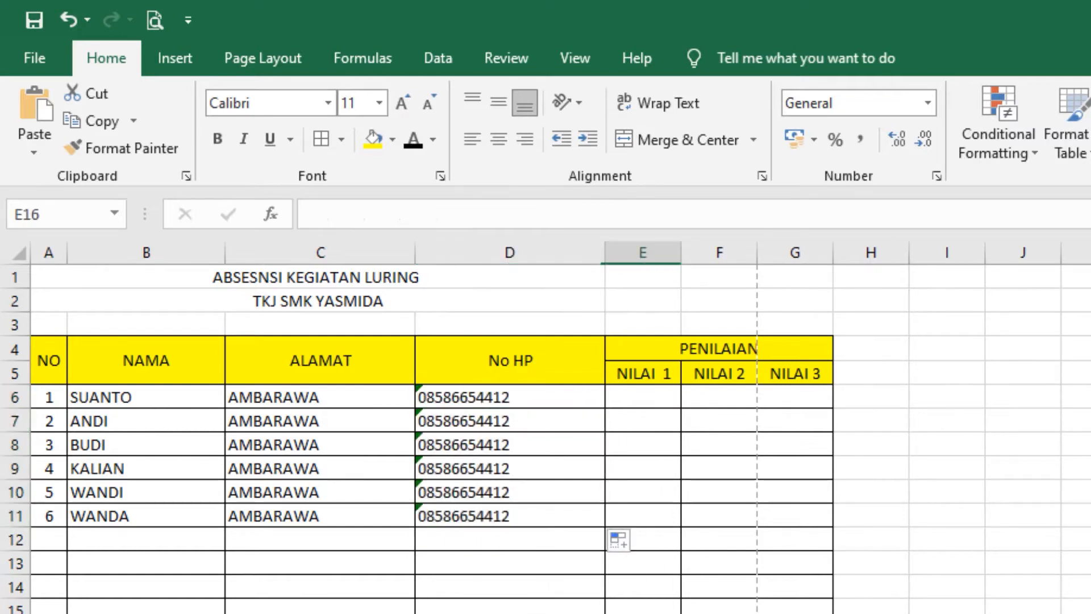
Step: Enter the NILAI 1 scores 80, 60, 56, 92, 50 and 70 in E6:E11
{"action": "left_click", "coordinate": [644, 393]}
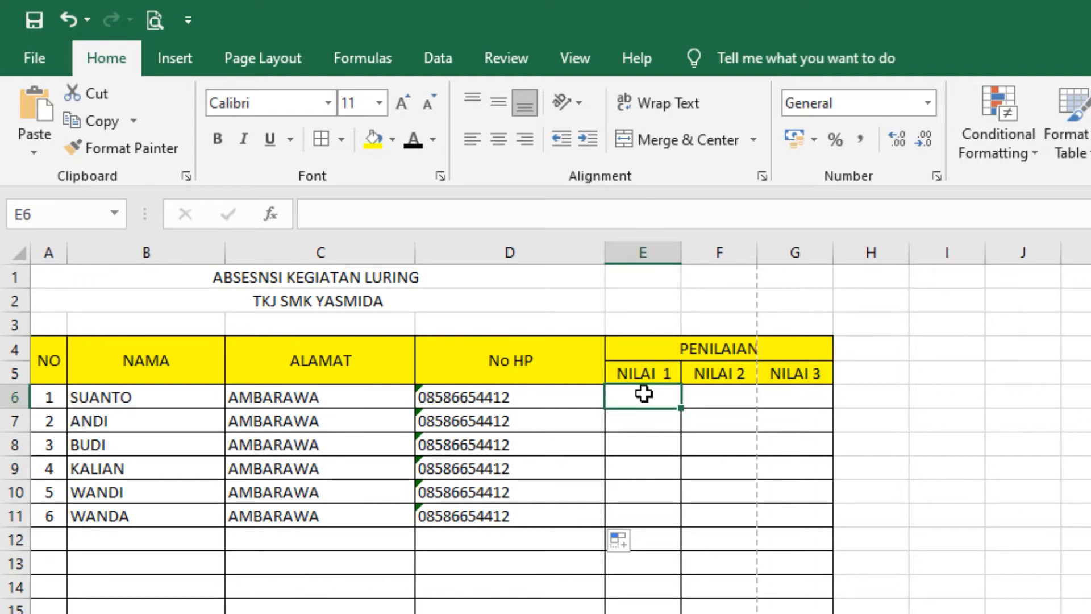
{"action": "type", "text": "80 60 56 92 50 70"}
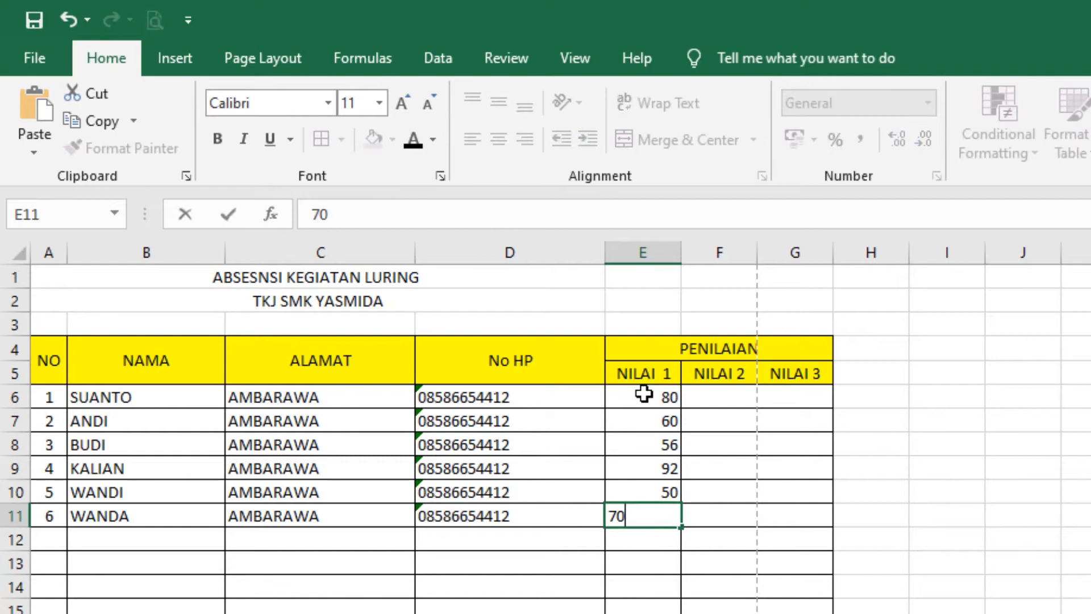
{"action": "key", "text": "Return"}
{"action": "key", "text": "Right"}
Step: Fill the NILAI 2 column bottom-up with scores 50, 90, 95, 85 and 61
{"action": "type", "text": "50"}
{"action": "key", "text": "Up"}
{"action": "key", "text": "Down"}
{"action": "key", "text": "ctrl+c"}
{"action": "key", "text": "Up"}
{"action": "key", "text": "ctrl+v"}
{"action": "key", "text": "Down"}
{"action": "key", "text": "Delete"}
{"action": "key", "text": "Up"}
{"action": "key", "text": "Up"}
{"action": "type", "text": "90"}
{"action": "key", "text": "Up"}
{"action": "type", "text": "95"}
{"action": "key", "text": "Up"}
{"action": "type", "text": "85"}
{"action": "key", "text": "Up"}
{"action": "type", "text": "61"}
{"action": "key", "text": "Up"}
Step: Enter the last NILAI 2 score 92 and copy the NILAI 1 scores into G6:G11
{"action": "type", "text": "92"}
{"action": "left_click", "coordinate": [656, 394]}
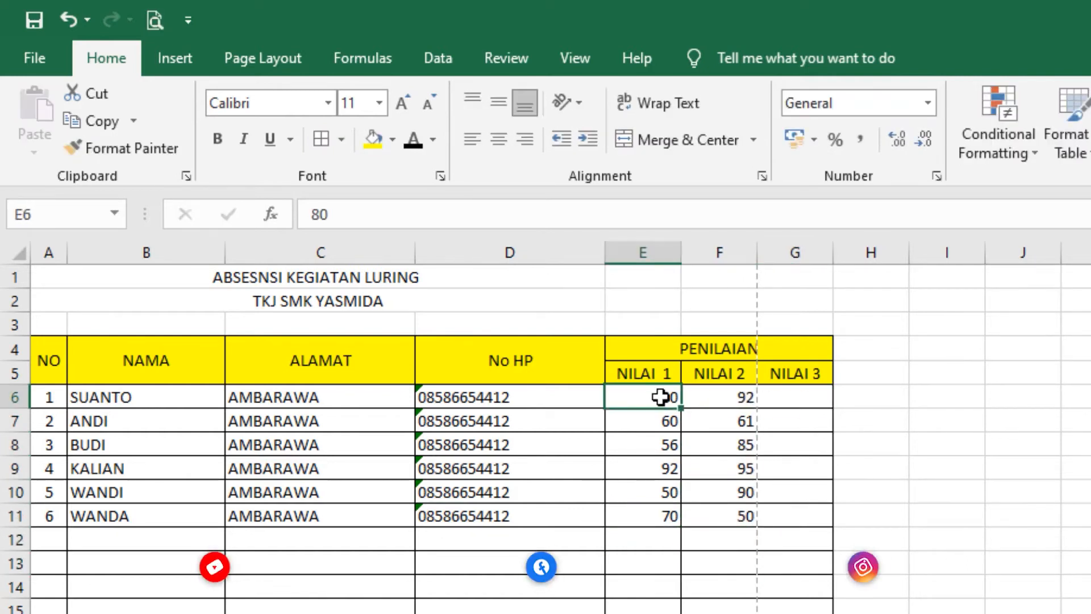
{"action": "left_click_drag", "start_coordinate": [657, 402], "coordinate": [653, 511]}
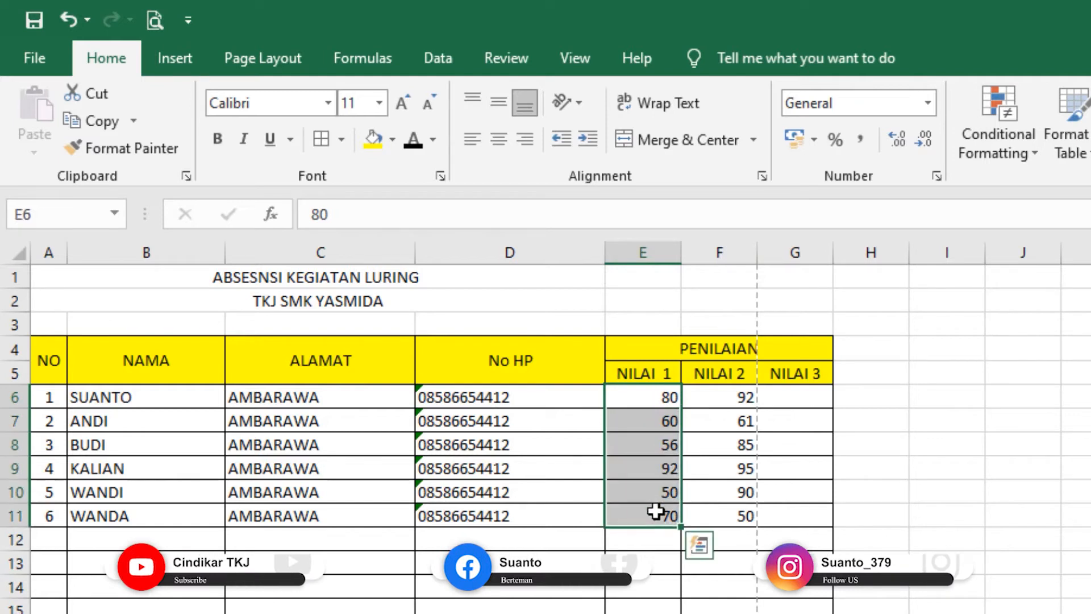
{"action": "key", "text": "ctrl+c"}
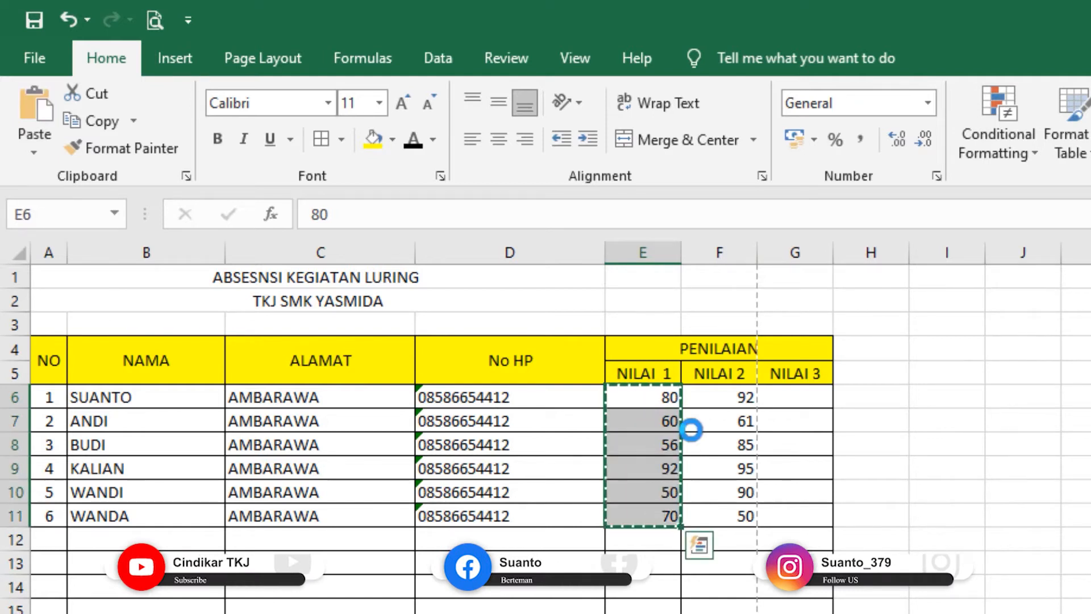
{"action": "left_click", "coordinate": [790, 405]}
{"action": "key", "text": "ctrl+v"}
{"action": "left_click", "coordinate": [1057, 584]}
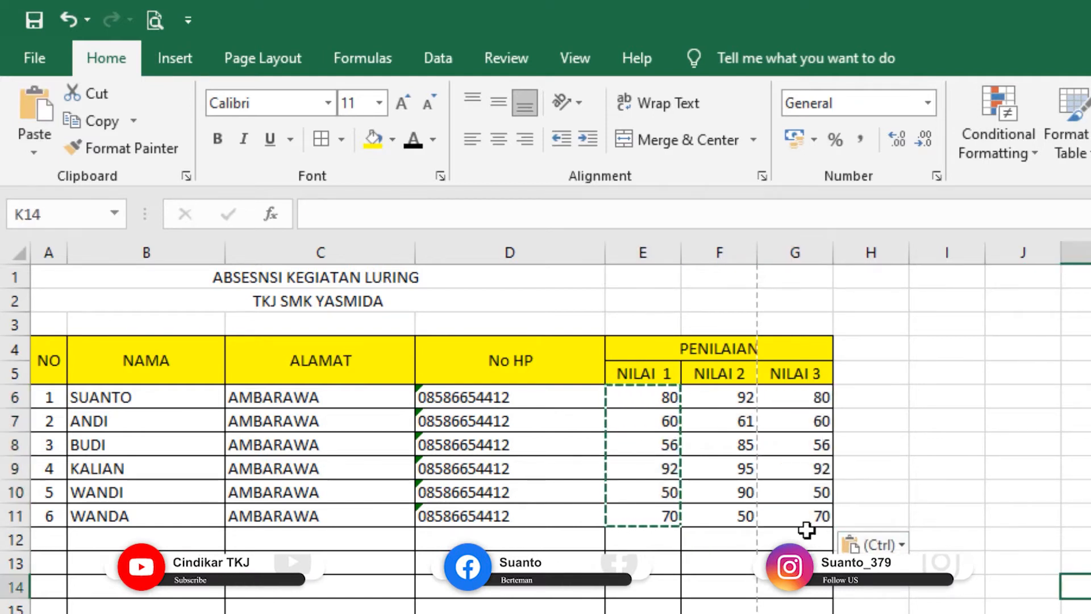
Step: Centre all score values in E6:G11 horizontally and vertically
{"action": "left_click", "coordinate": [770, 517]}
{"action": "left_click", "coordinate": [633, 391], "text": "shift"}
{"action": "double_click", "coordinate": [629, 395]}
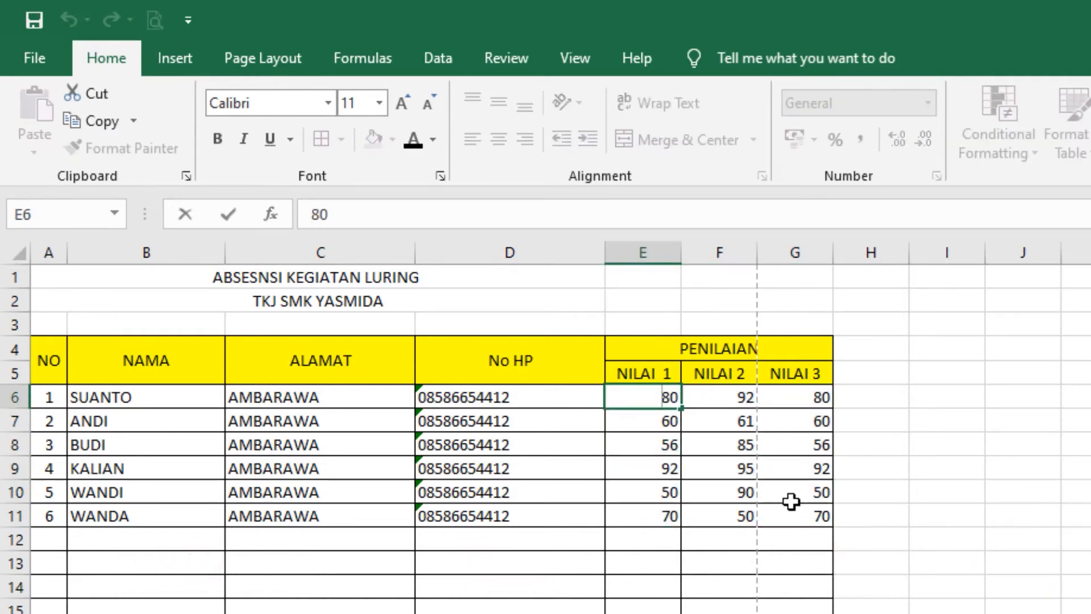
{"action": "left_click_drag", "start_coordinate": [783, 515], "coordinate": [654, 407]}
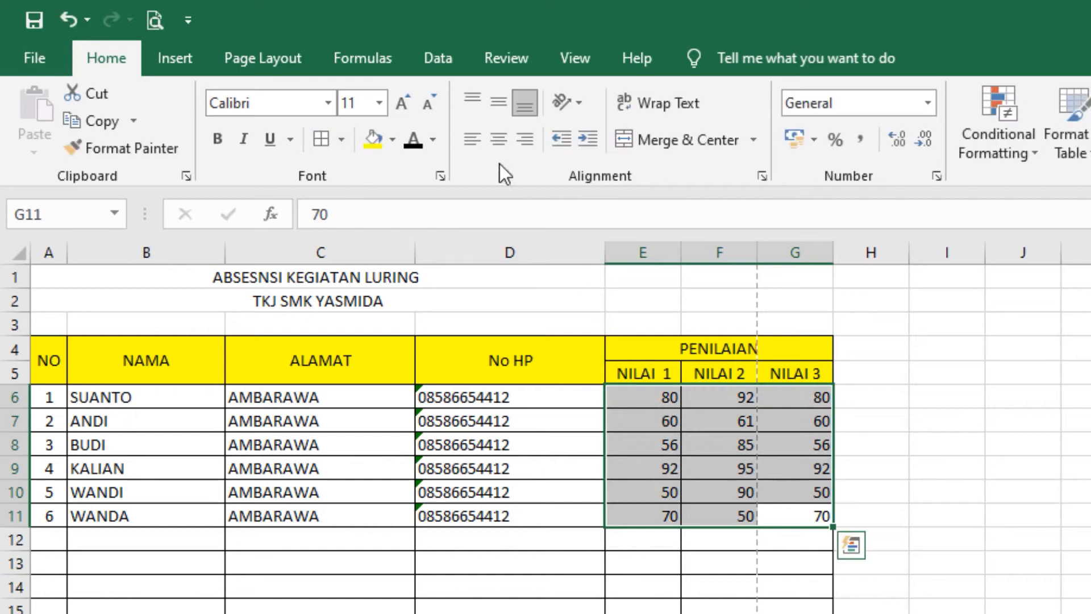
{"action": "left_click", "coordinate": [498, 139]}
{"action": "left_click", "coordinate": [498, 102]}
{"action": "left_click", "coordinate": [1066, 513]}
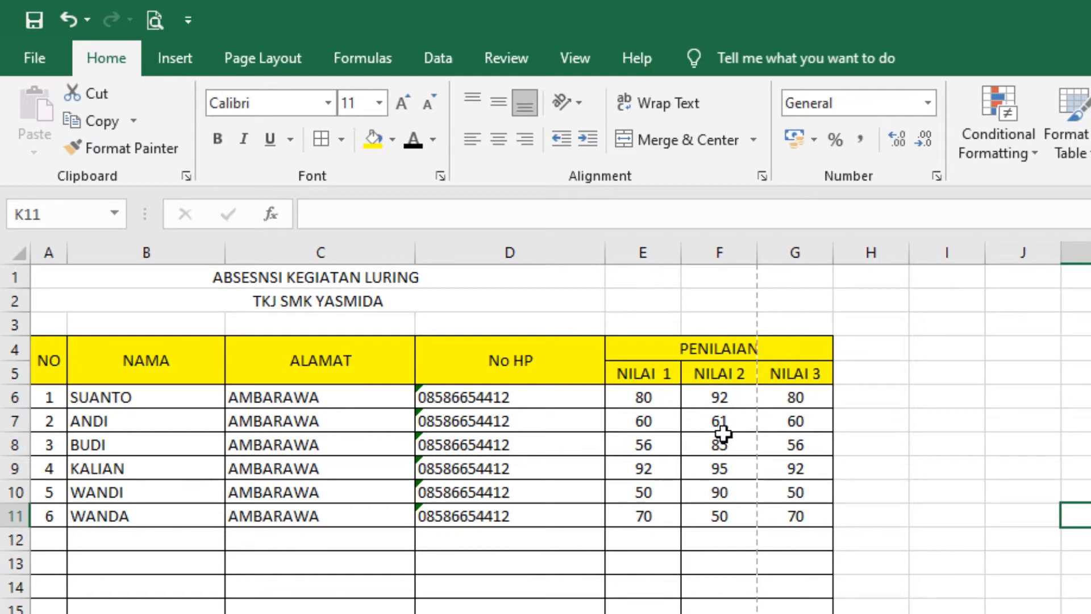
Step: Type the headers PENJUMLAHAN, PENGURANGAN, PRKALIAN and PEMBAGIAN into H5:K5
{"action": "left_click", "coordinate": [858, 397]}
{"action": "left_click", "coordinate": [928, 372]}
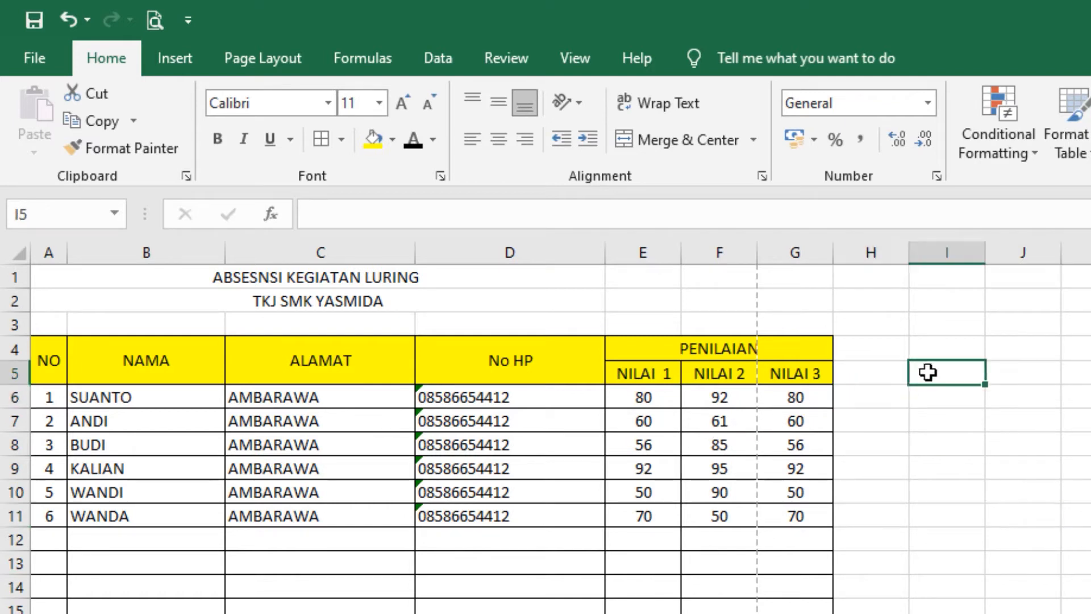
{"action": "left_click", "coordinate": [884, 369]}
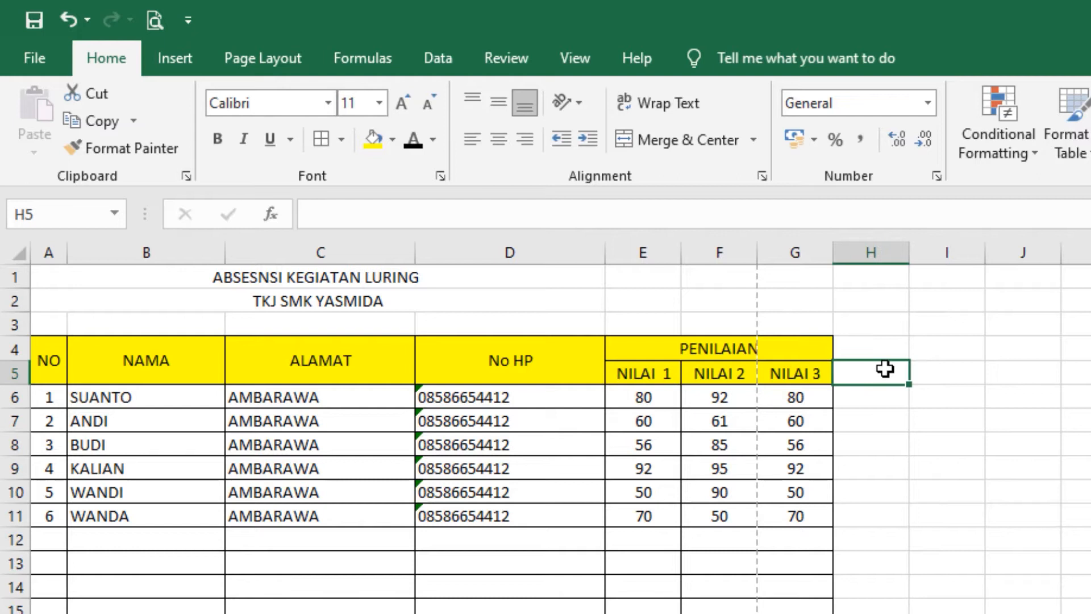
{"action": "type", "text": "PENJUMLAHAN"}
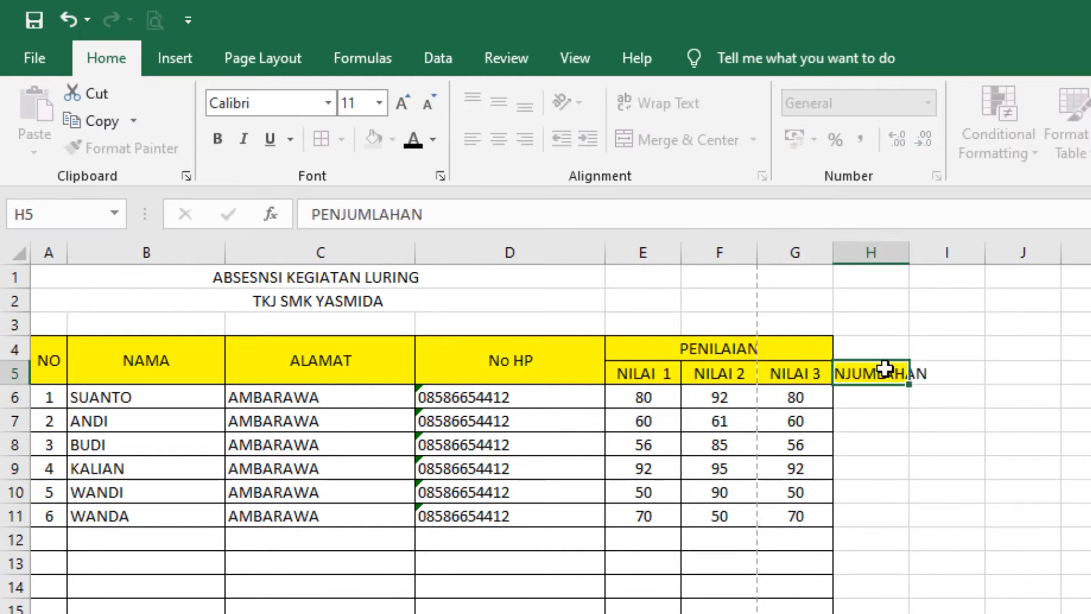
{"action": "key", "text": "Tab"}
{"action": "type", "text": "PENGURANGAN"}
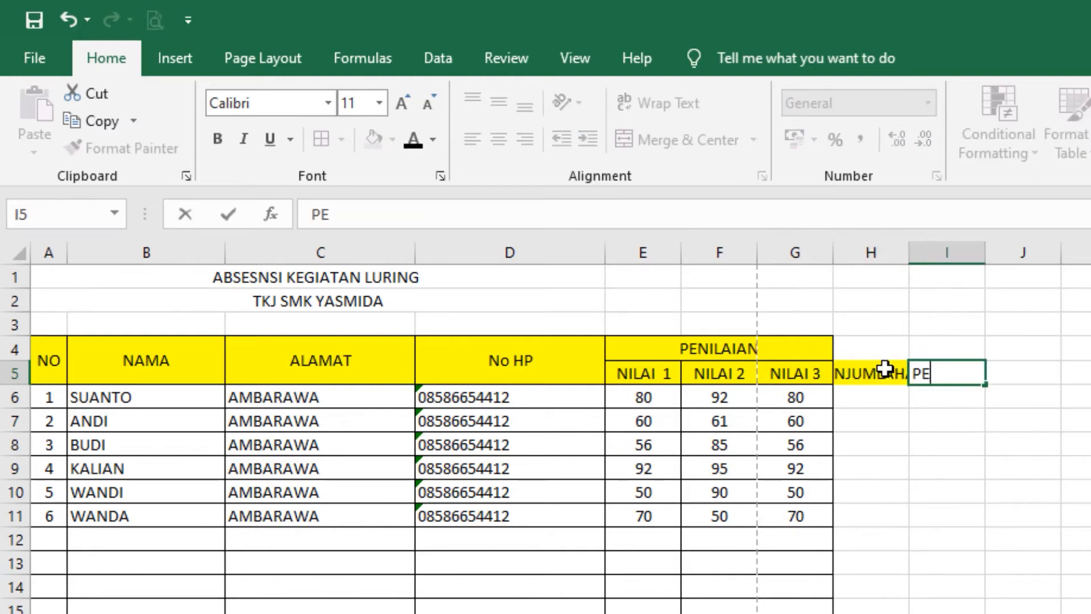
{"action": "key", "text": "Tab"}
{"action": "type", "text": "PRKALIAN"}
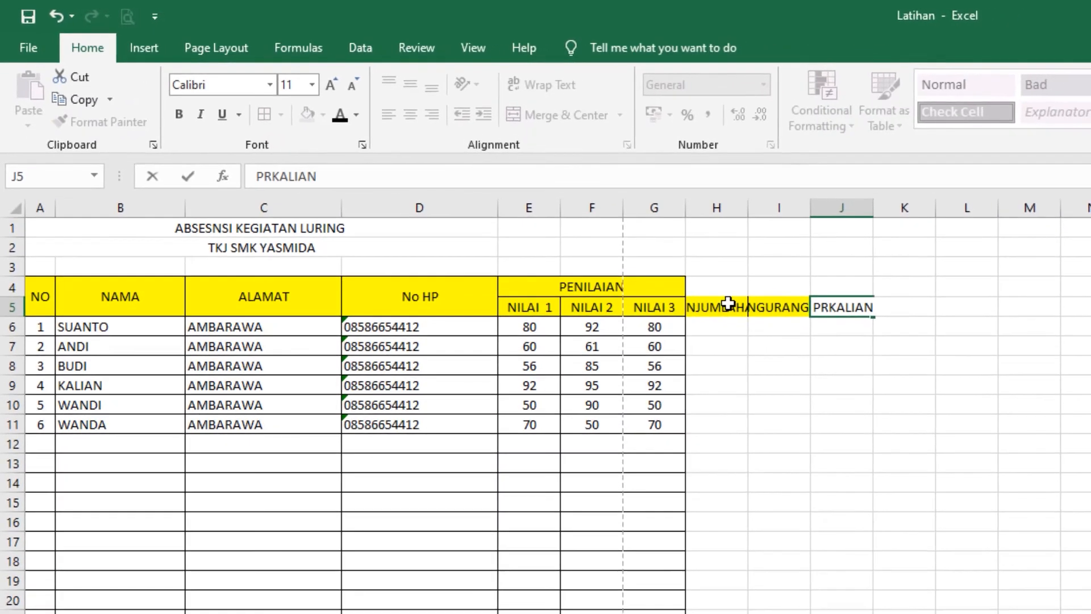
{"action": "key", "text": "Tab"}
{"action": "type", "text": "PEMBAGIAN"}
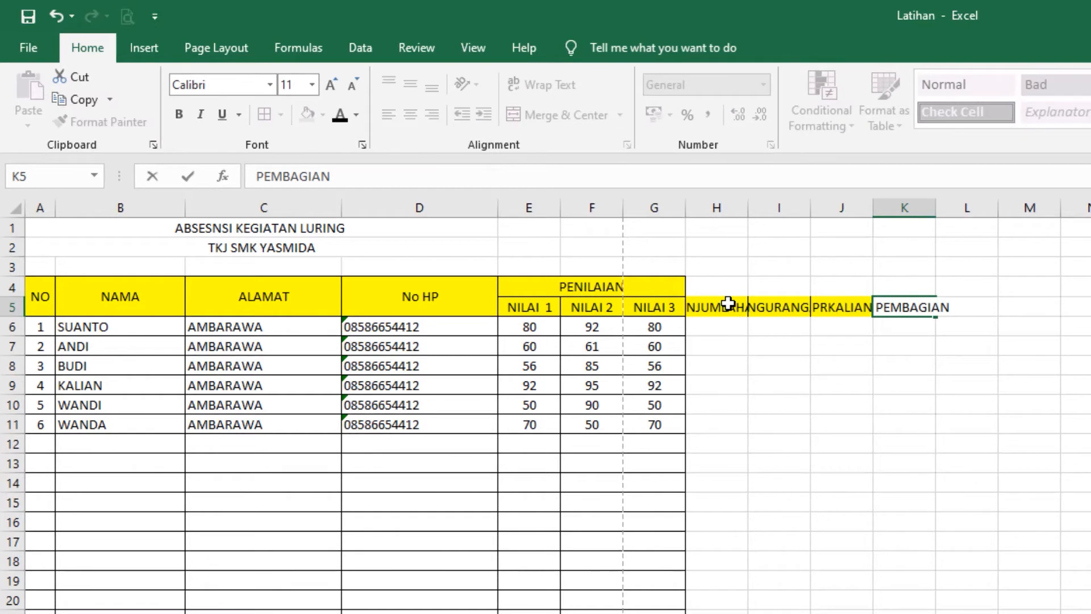
{"action": "left_click", "coordinate": [1090, 385]}
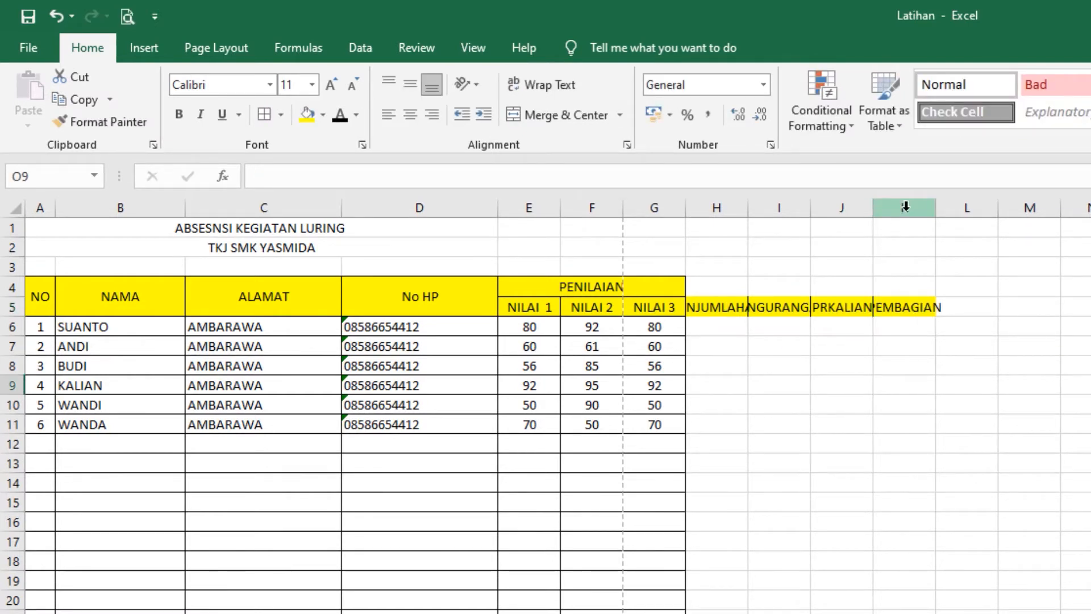
Step: Widen columns H through K together so all four arithmetic headers fit
{"action": "left_click_drag", "start_coordinate": [911, 206], "coordinate": [733, 204]}
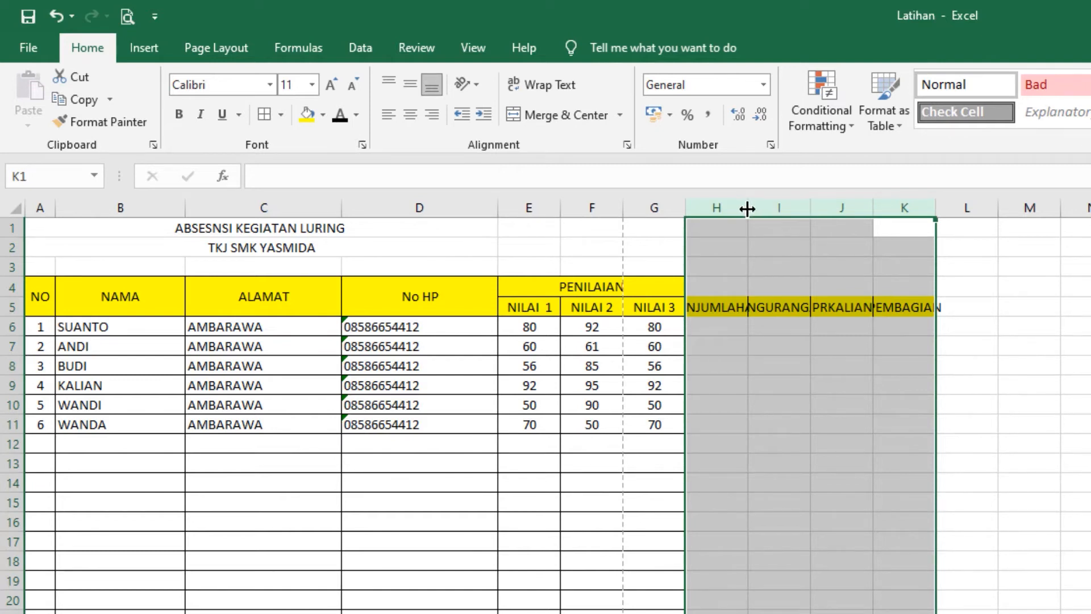
{"action": "left_click_drag", "start_coordinate": [747, 209], "coordinate": [784, 215]}
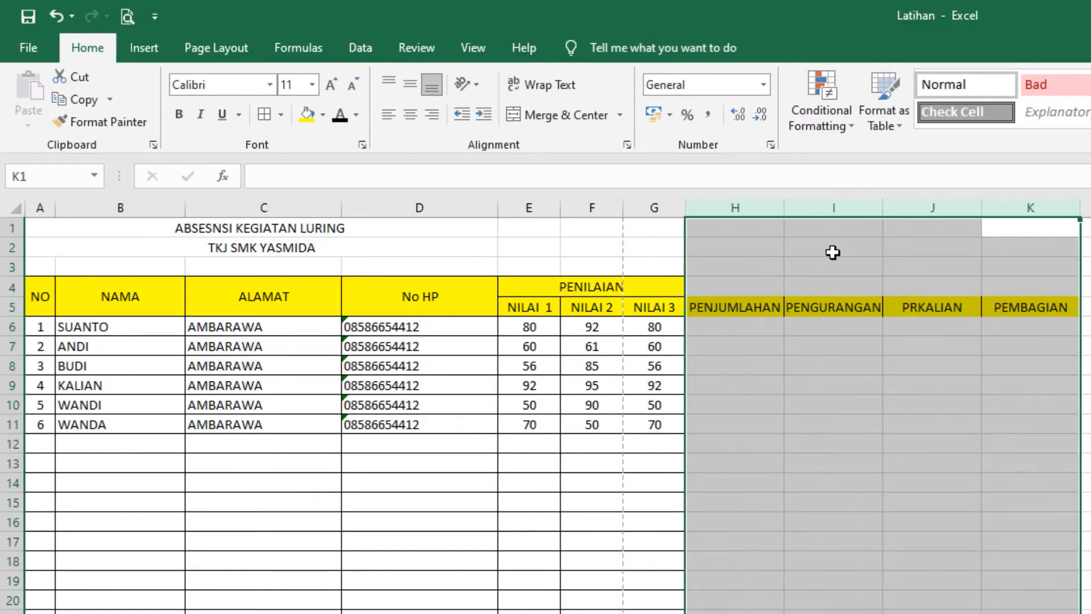
{"action": "left_click_drag", "start_coordinate": [783, 210], "coordinate": [783, 209]}
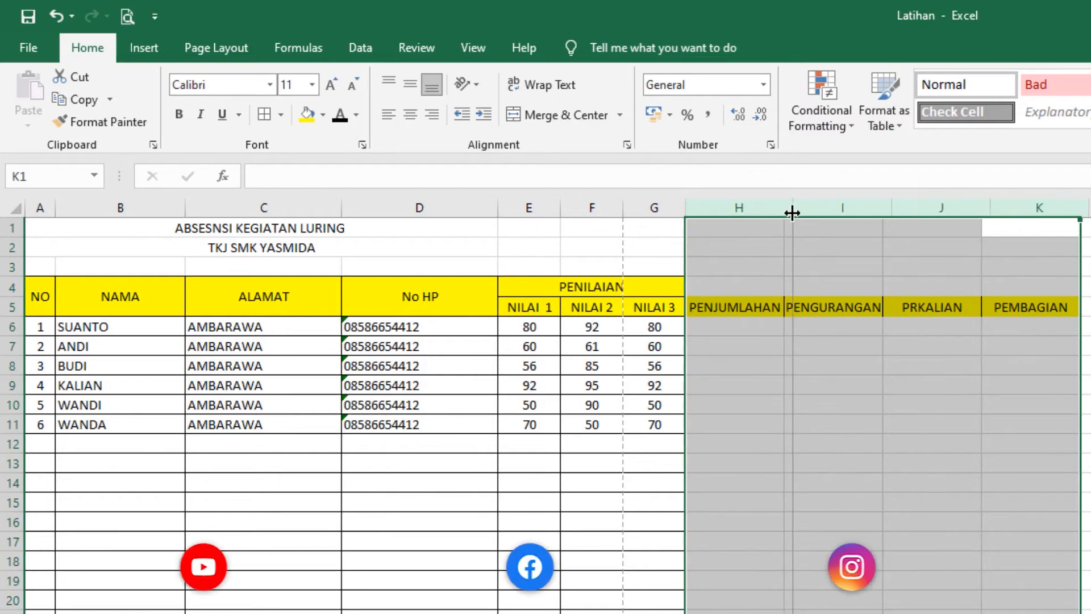
{"action": "left_click", "coordinate": [913, 380]}
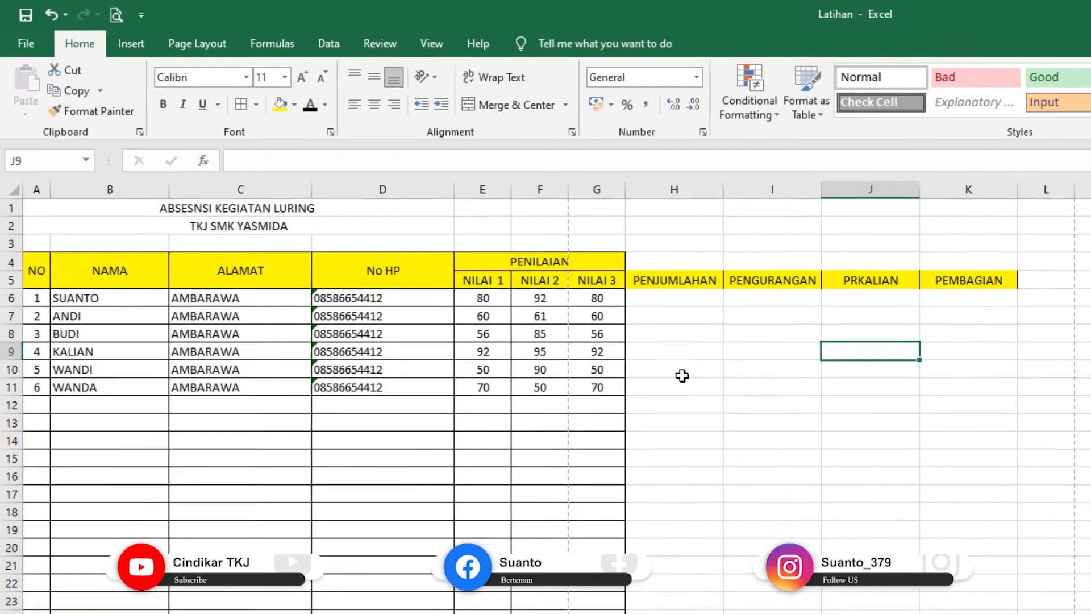
{"action": "left_click", "coordinate": [674, 302]}
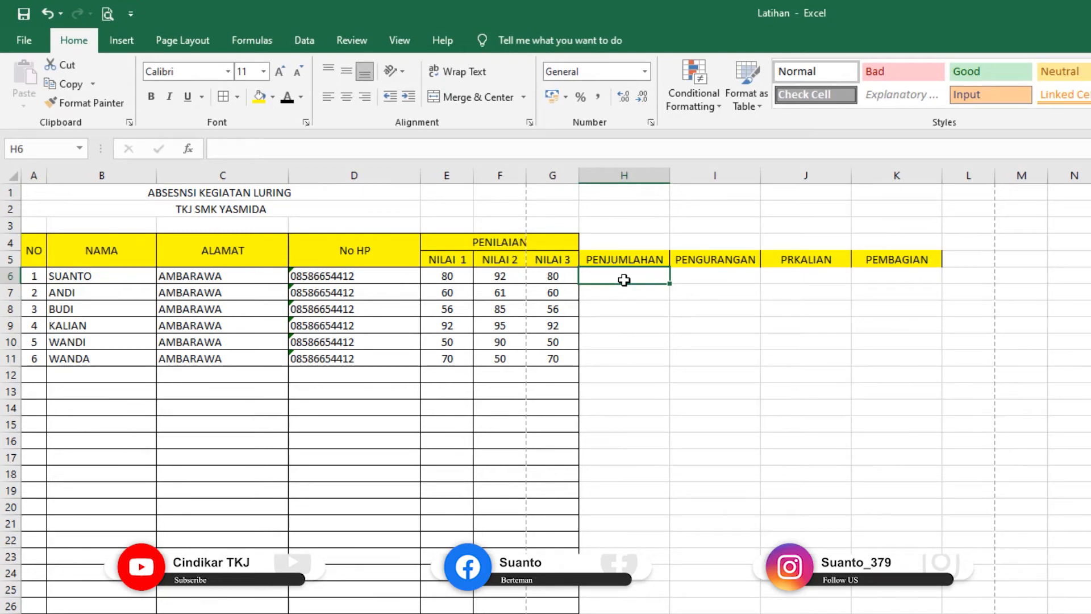
Step: Enter =E6+F6+G6 in H6 so the first row's total shows 252, then recheck it
{"action": "type", "text": "="}
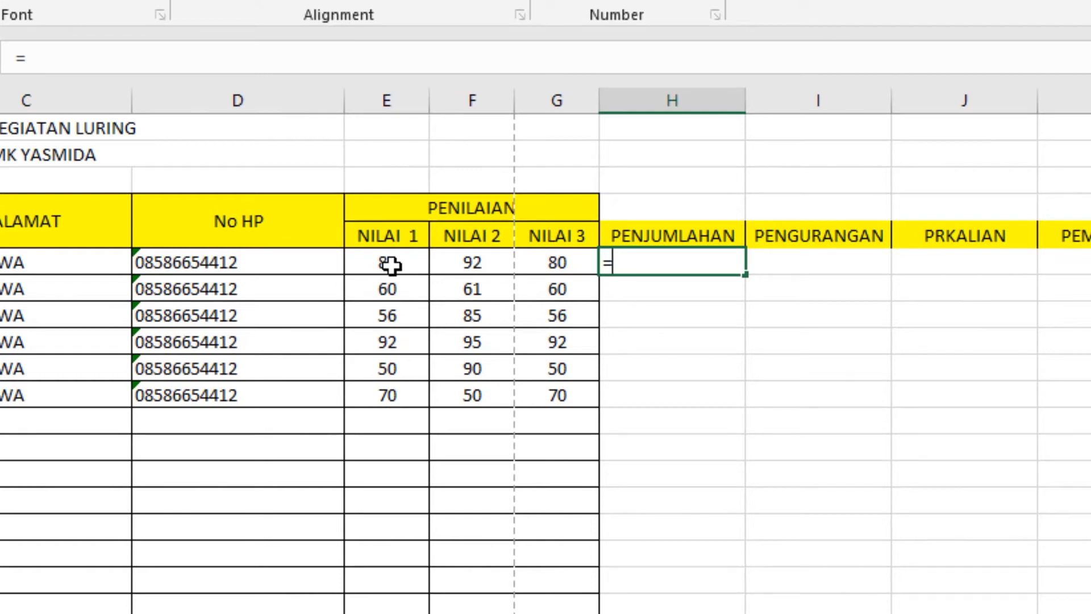
{"action": "left_click", "coordinate": [389, 264]}
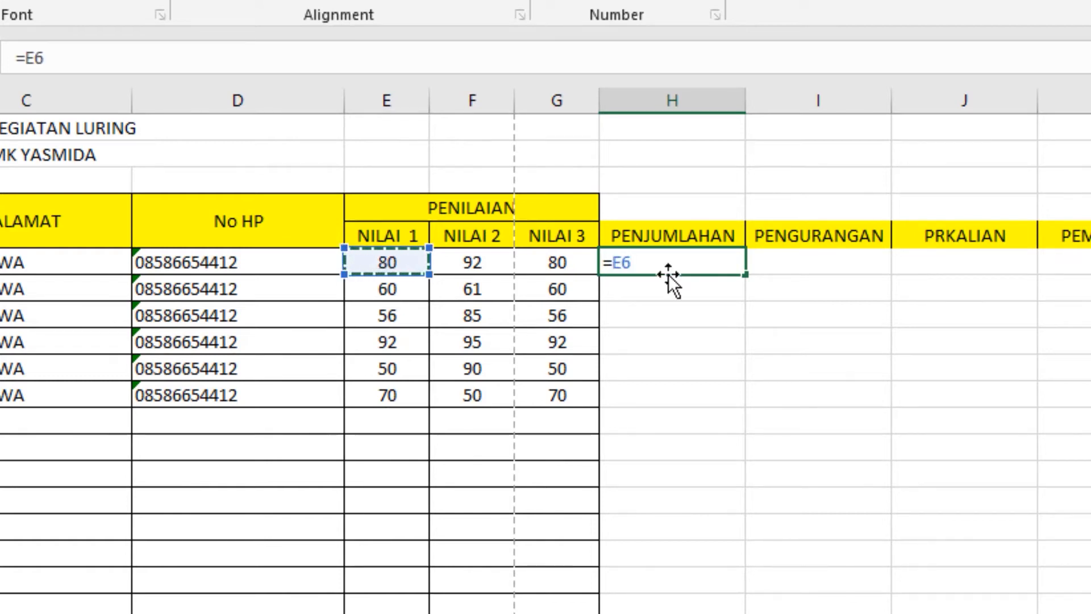
{"action": "type", "text": "+"}
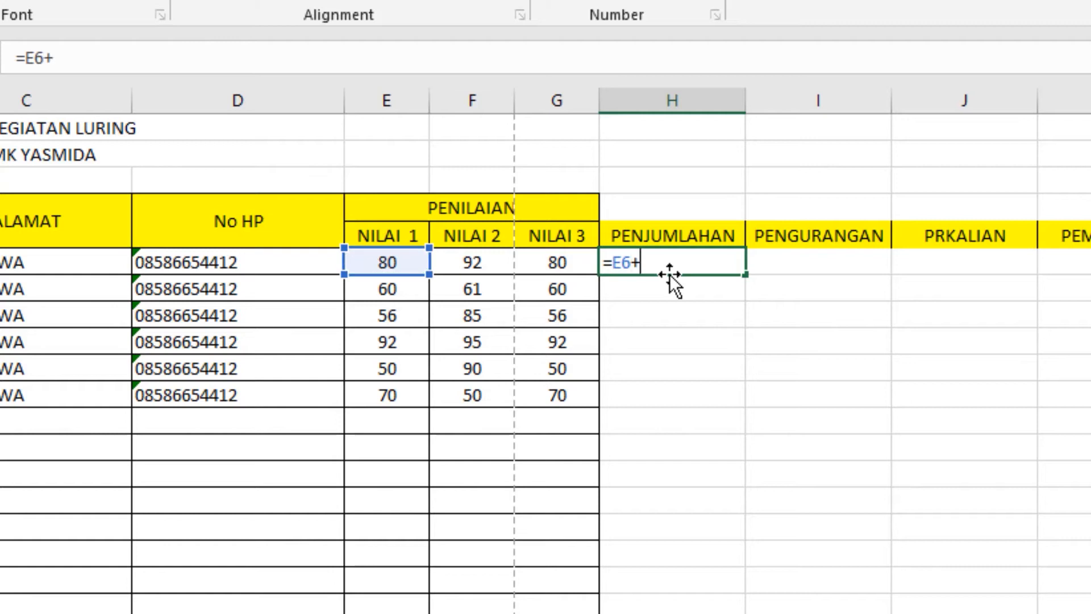
{"action": "left_click", "coordinate": [484, 263]}
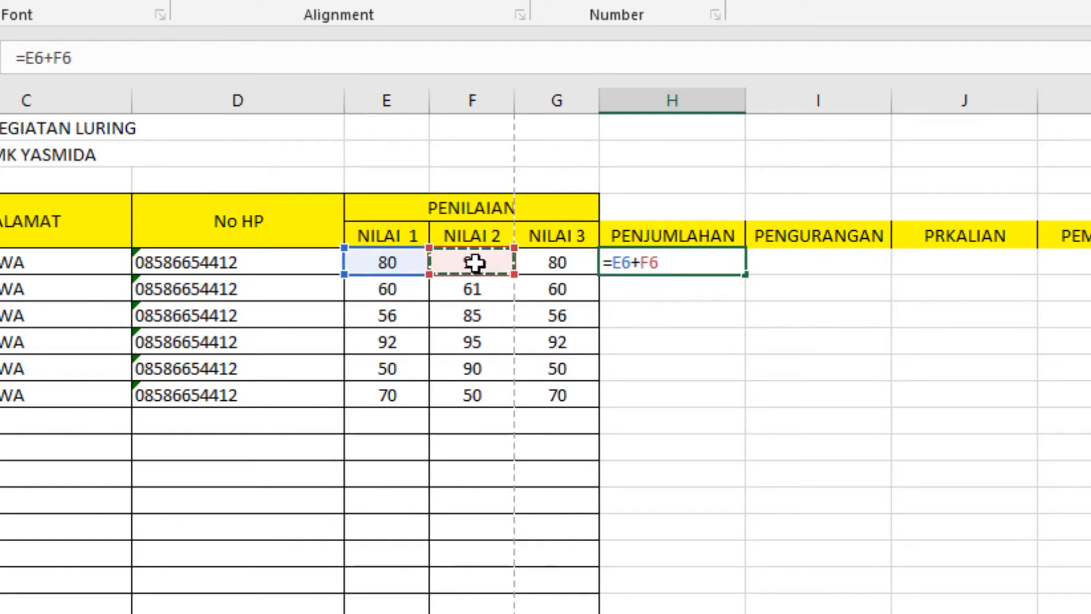
{"action": "type", "text": "+"}
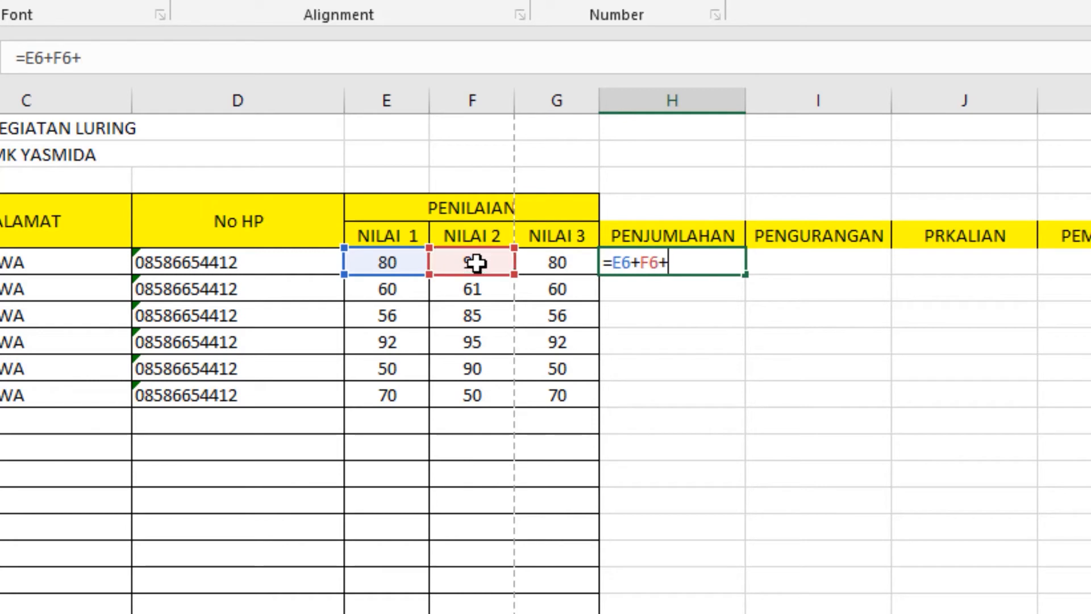
{"action": "left_click", "coordinate": [545, 258]}
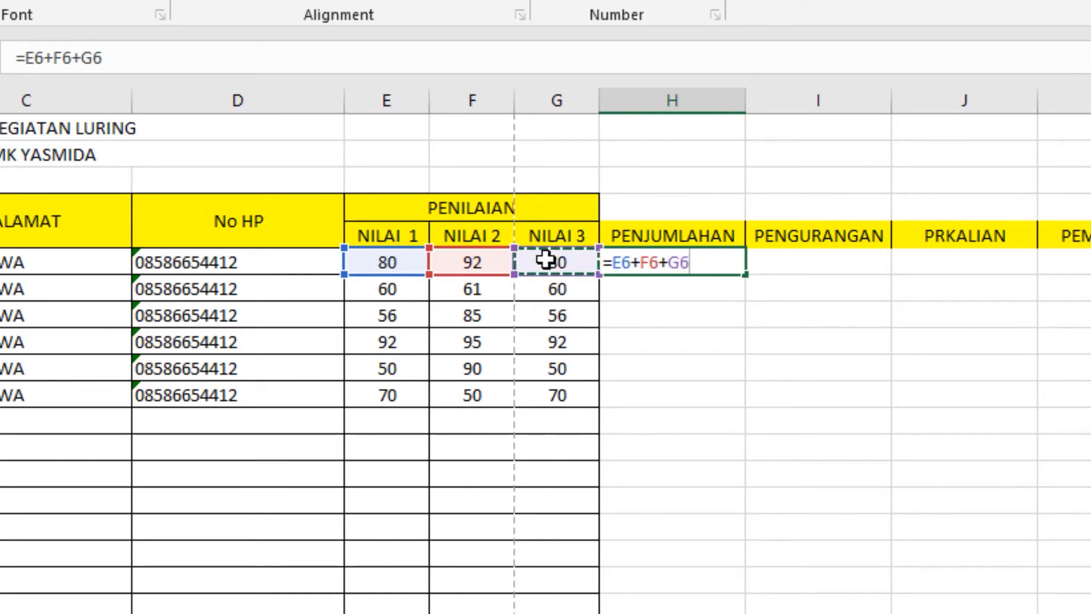
{"action": "key", "text": "Return"}
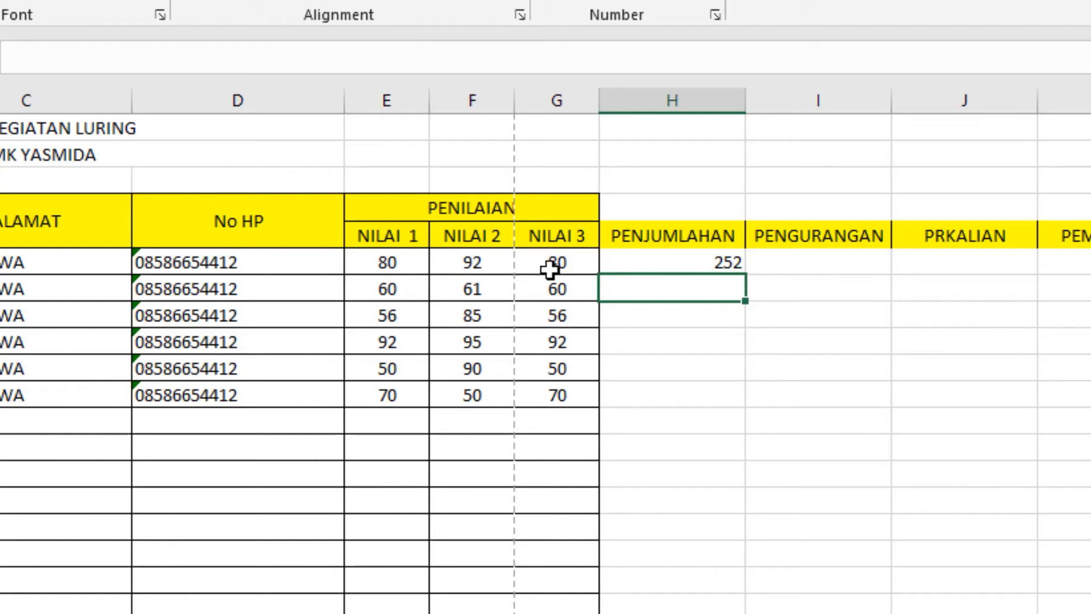
{"action": "double_click", "coordinate": [663, 267]}
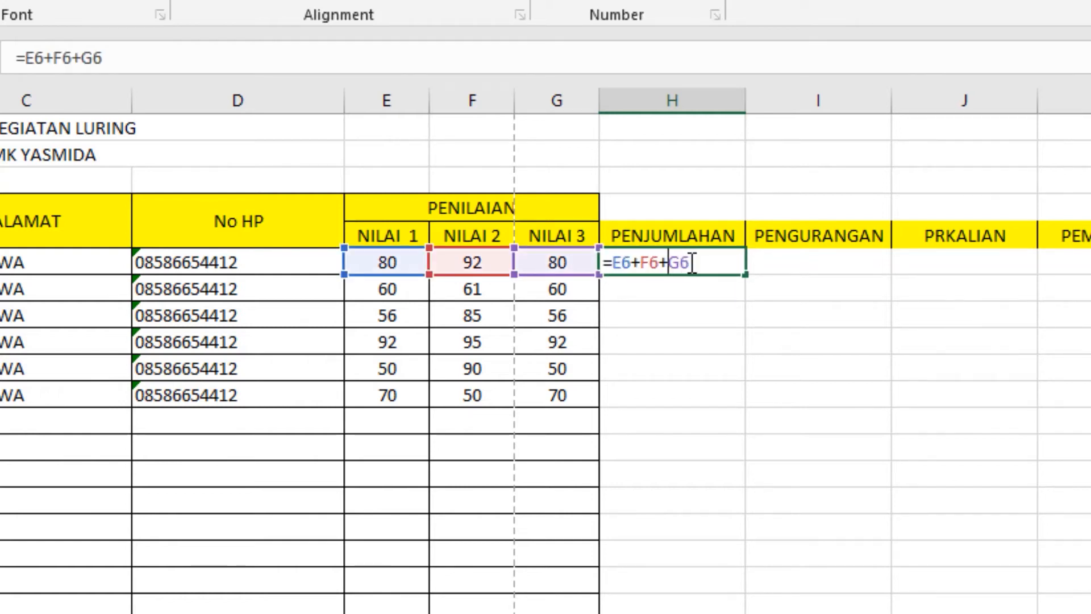
{"action": "key", "text": "Return"}
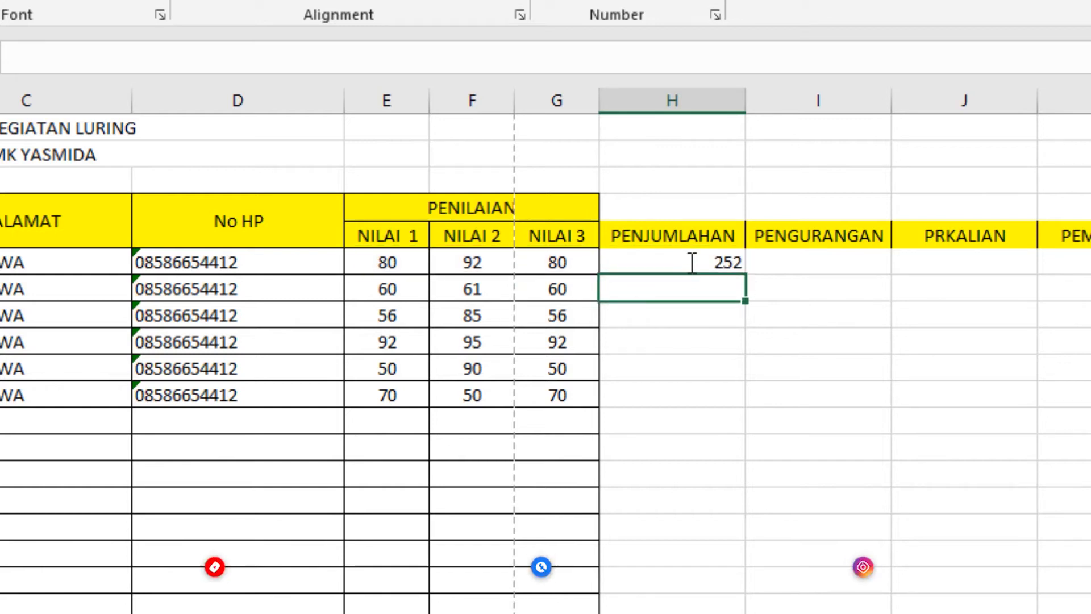
Step: Enter =E6-F6-G6 in I6, giving -92 for the first row
{"action": "left_click", "coordinate": [834, 271]}
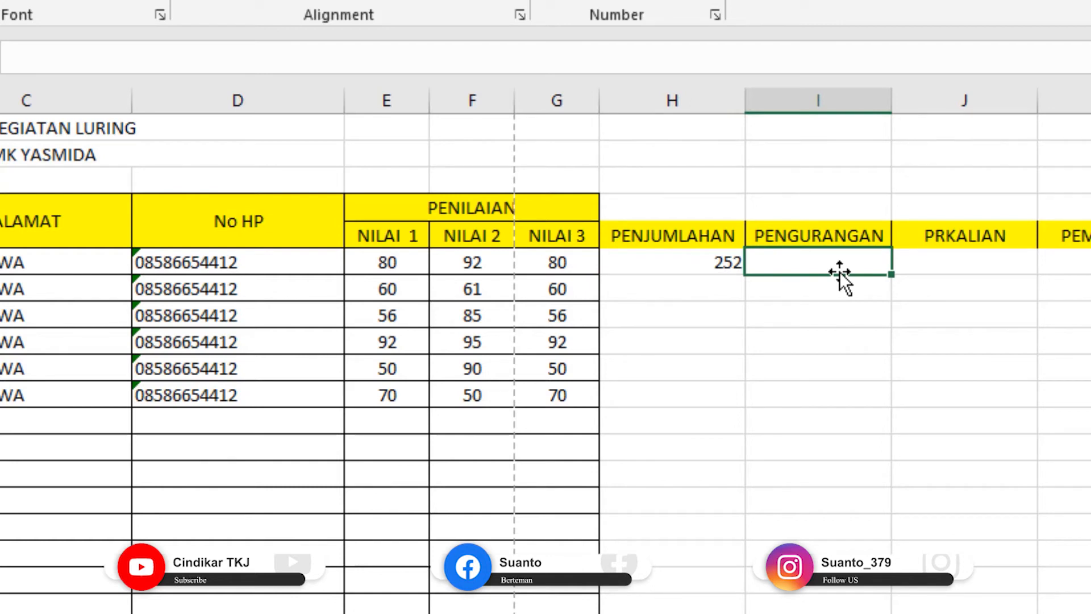
{"action": "type", "text": "="}
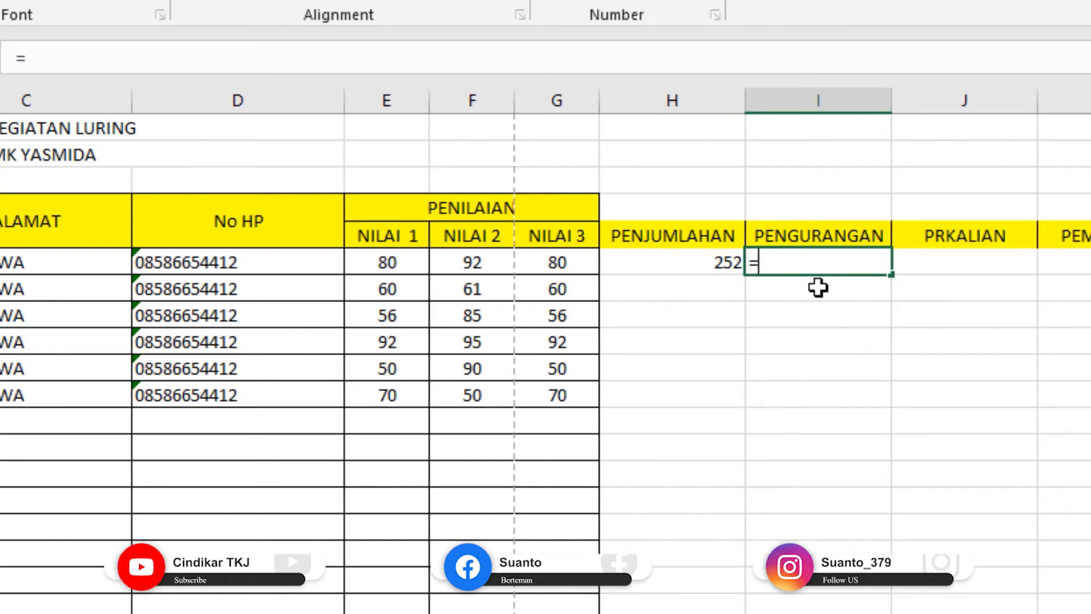
{"action": "left_click", "coordinate": [406, 260]}
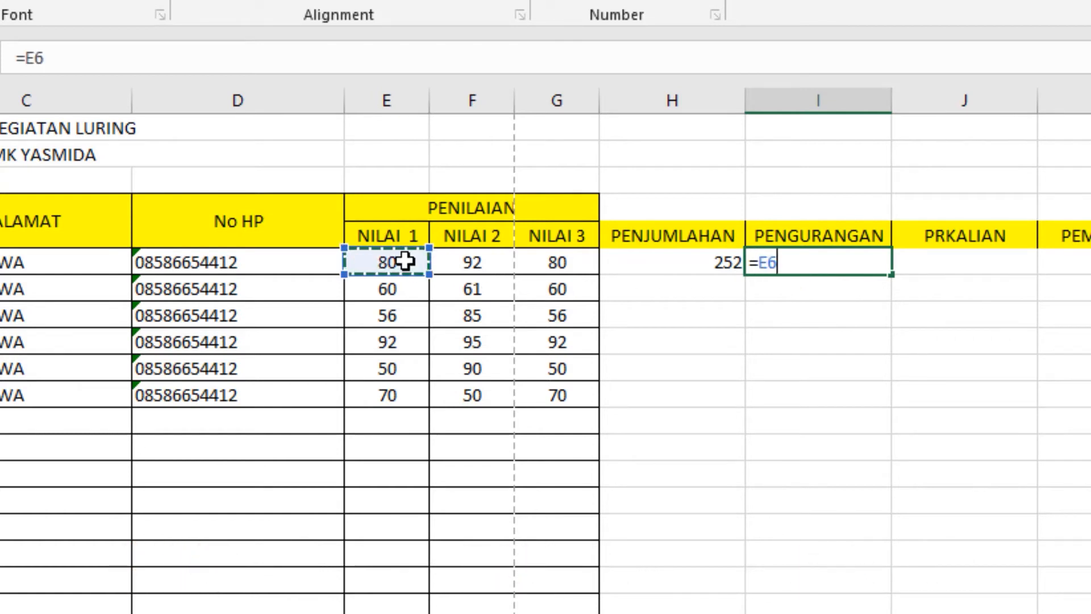
{"action": "type", "text": "-"}
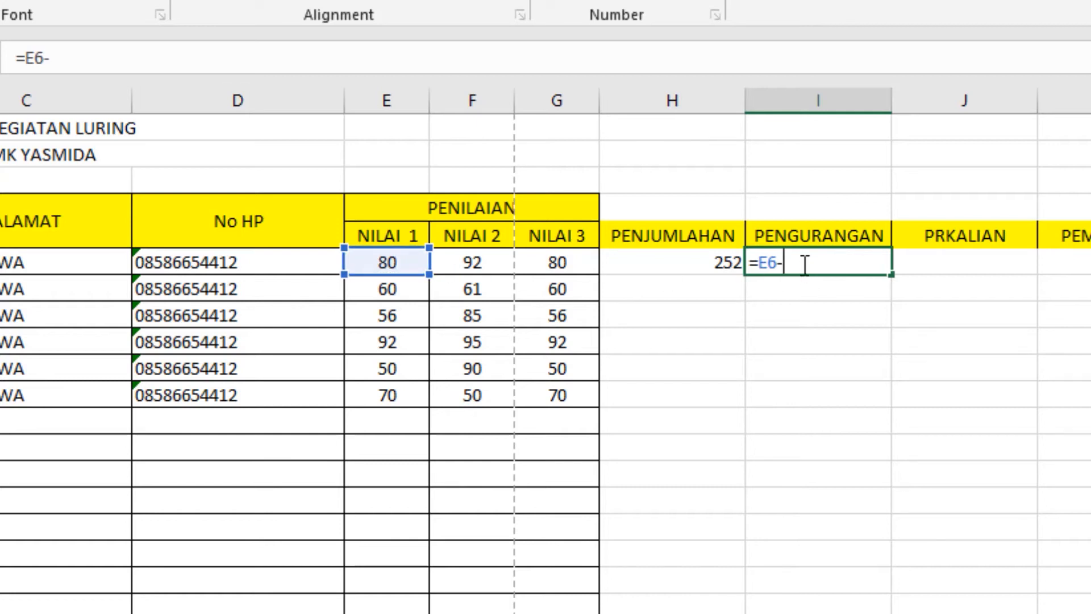
{"action": "left_click", "coordinate": [476, 266]}
{"action": "type", "text": "-"}
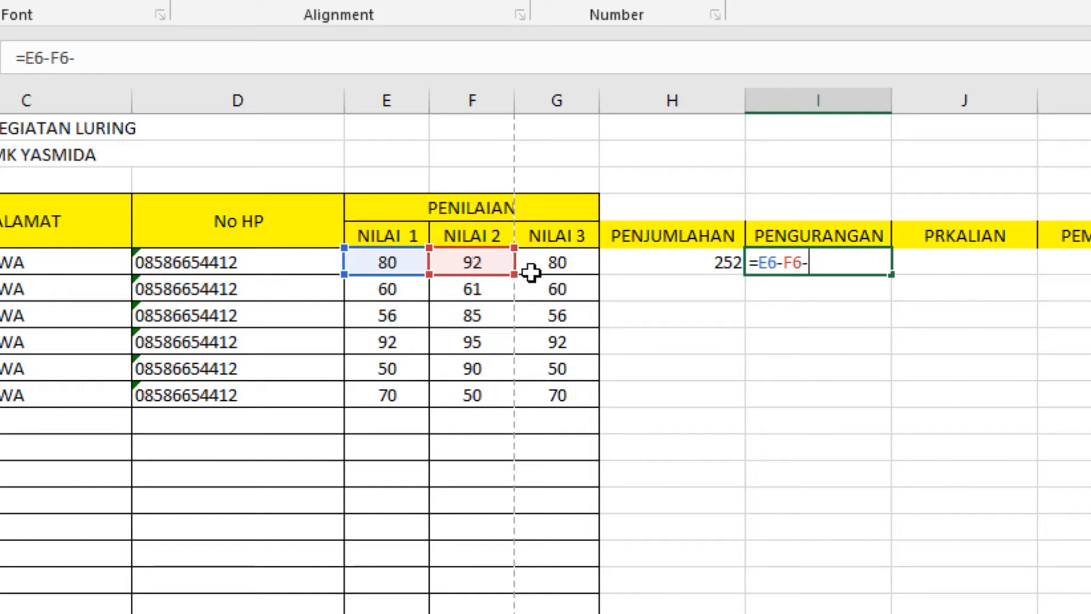
{"action": "left_click", "coordinate": [555, 267]}
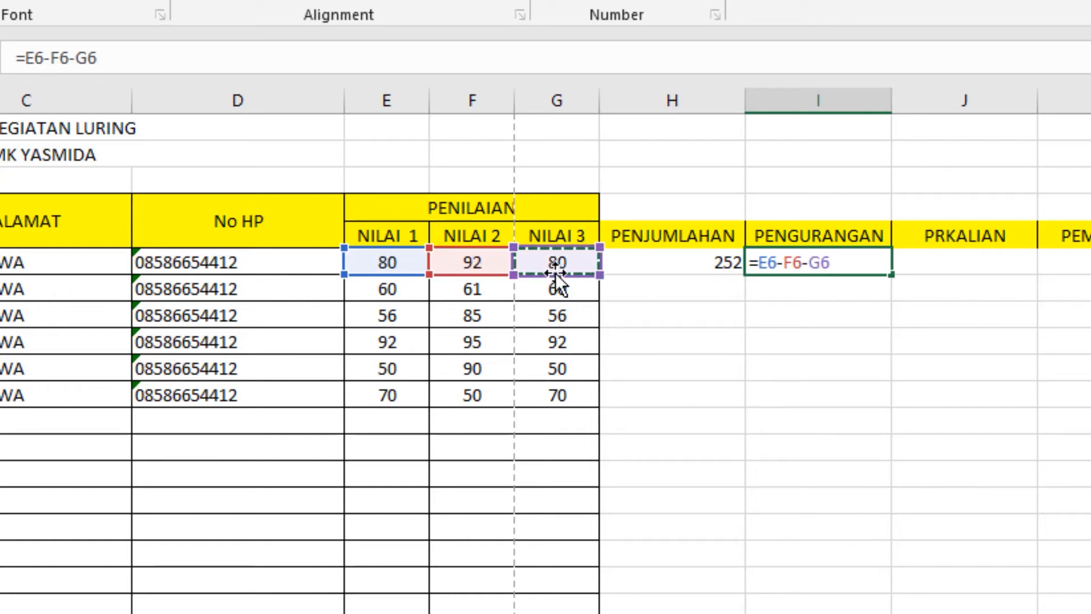
{"action": "key", "text": "Return"}
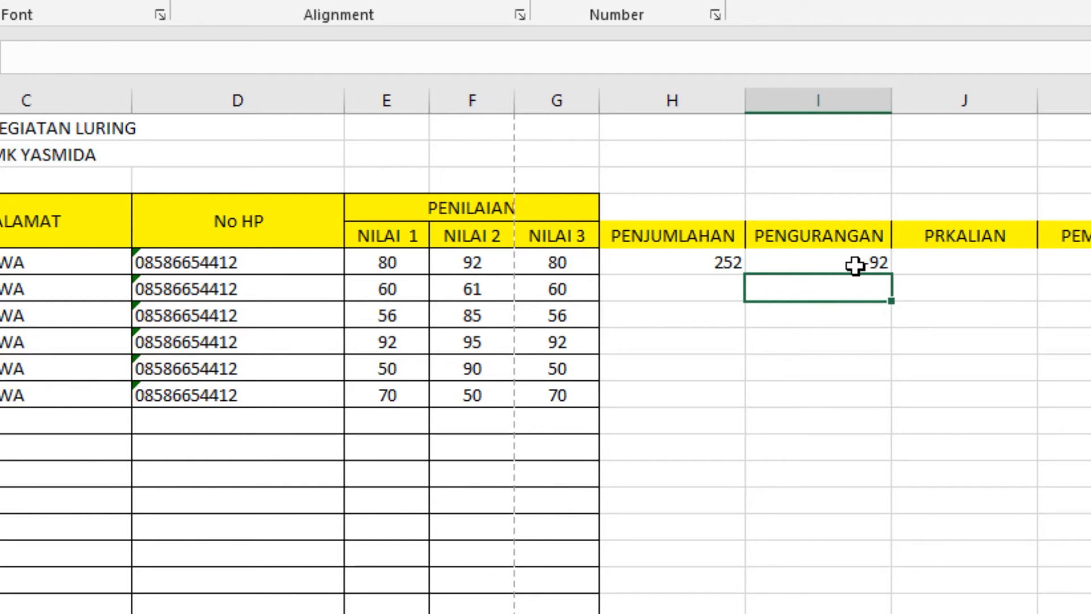
{"action": "left_click", "coordinate": [968, 265]}
Step: Enter =E6*F6*G6 in J6, giving the first row's product of 588800
{"action": "type", "text": "="}
{"action": "left_click", "coordinate": [389, 264]}
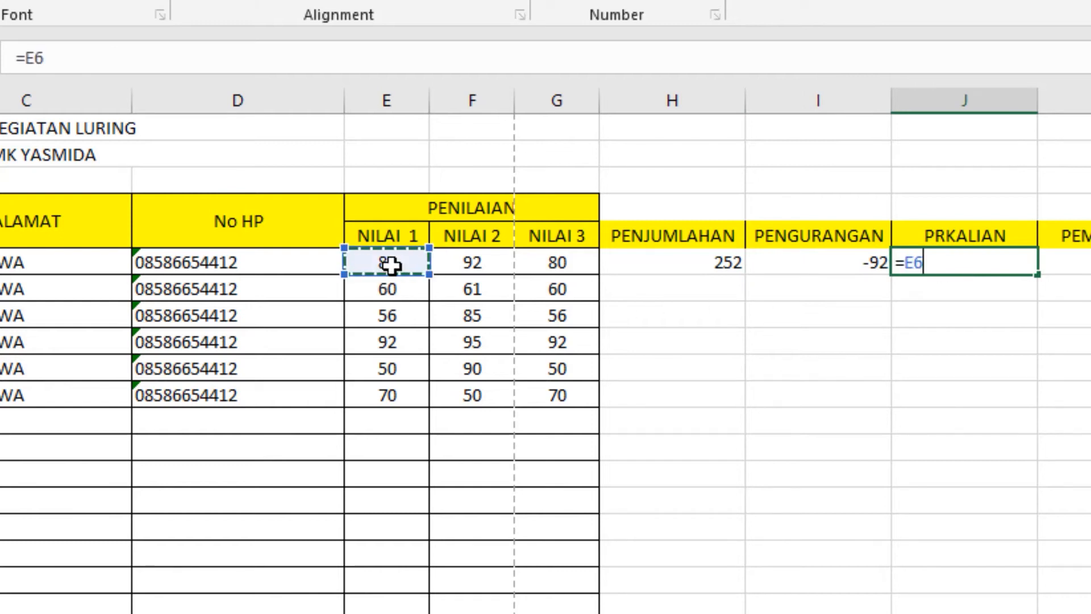
{"action": "type", "text": "*"}
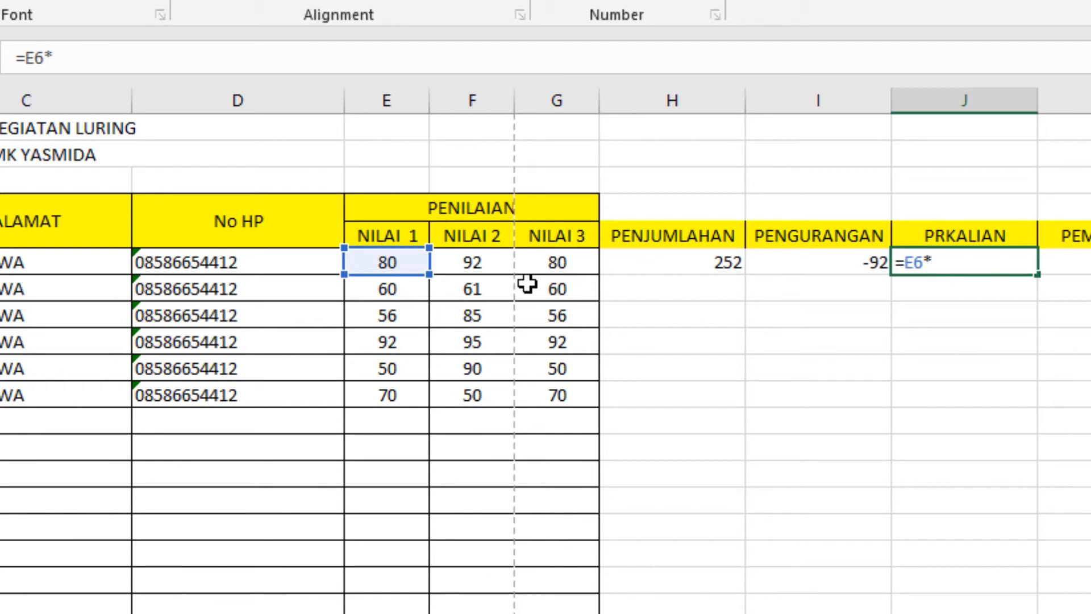
{"action": "left_click", "coordinate": [476, 263]}
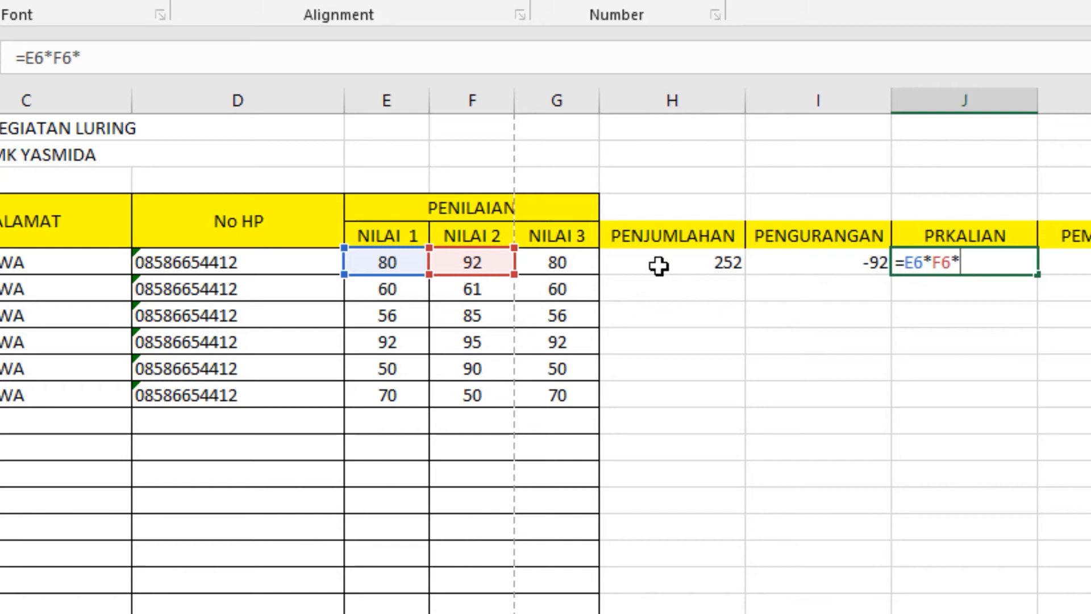
{"action": "left_click", "coordinate": [563, 267]}
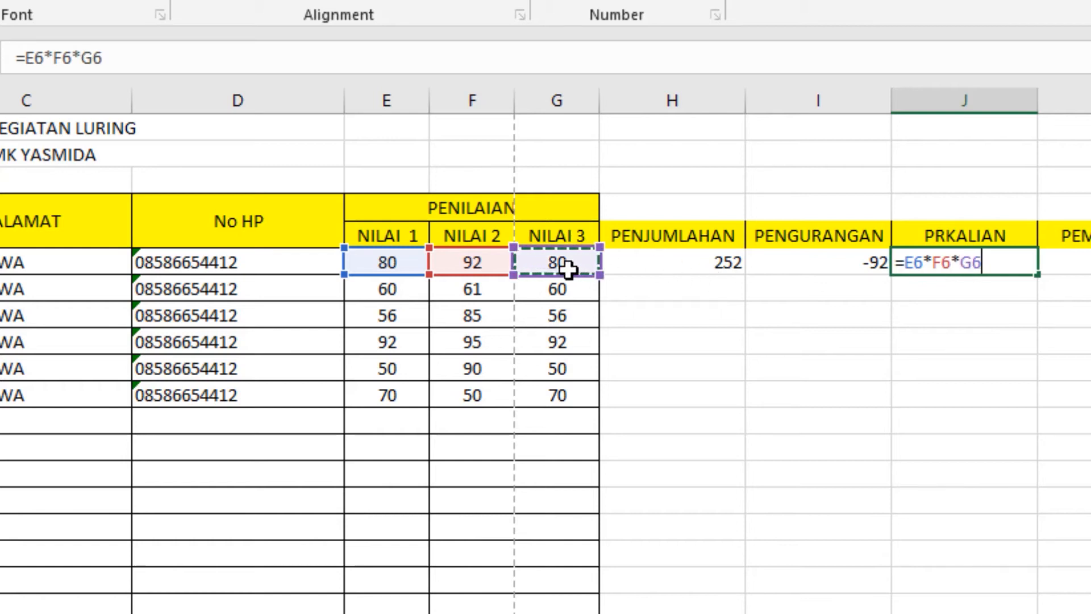
{"action": "key", "text": "Return"}
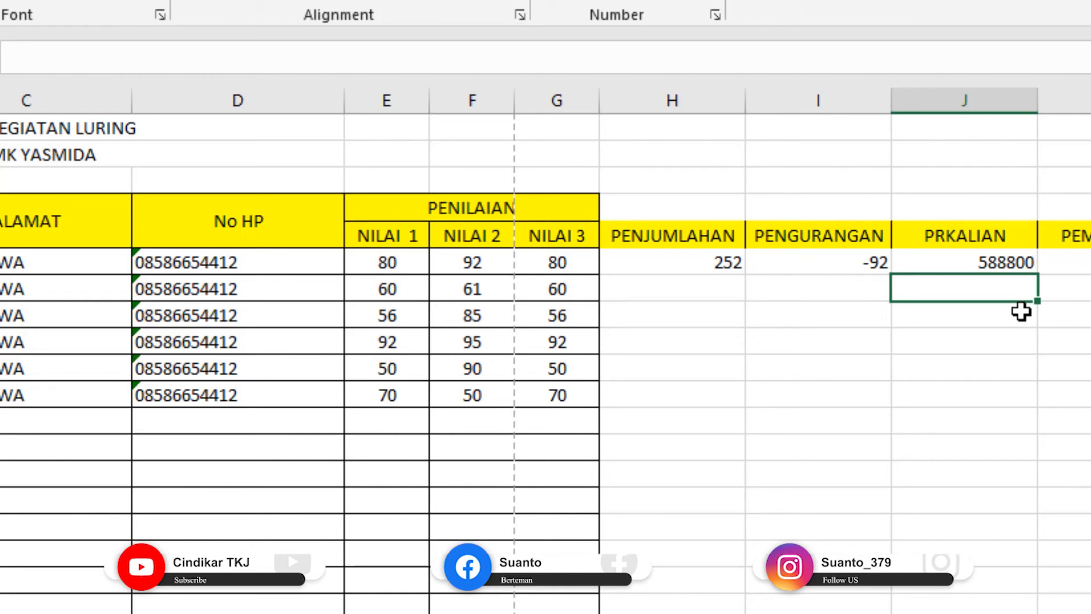
{"action": "left_click", "coordinate": [1078, 268]}
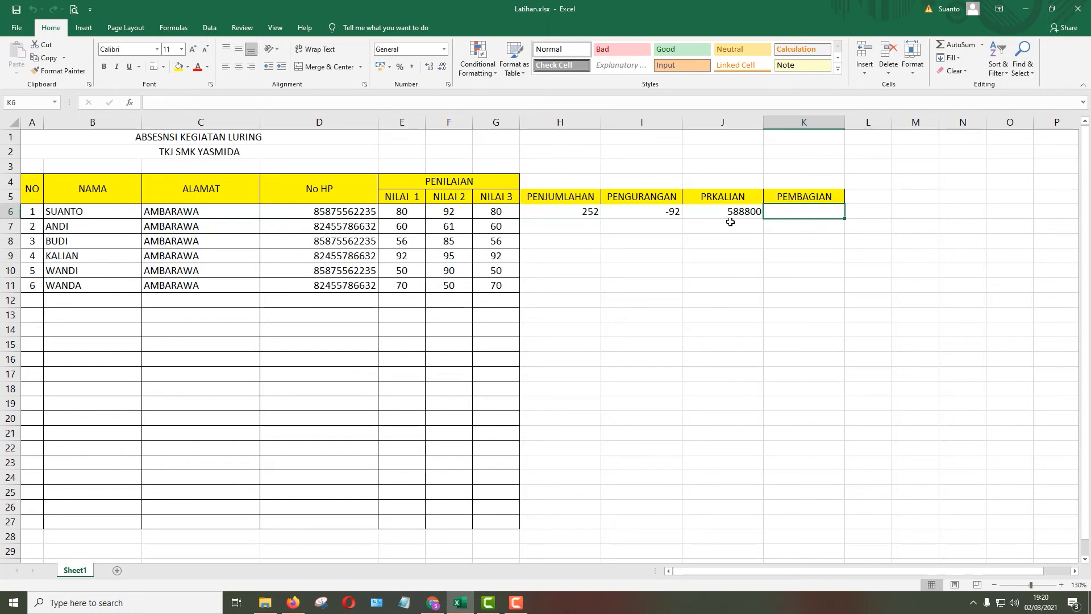
Step: Enter =E6/3 in K6 so the first row's PEMBAGIAN shows 26,66666667
{"action": "left_click", "coordinate": [409, 214]}
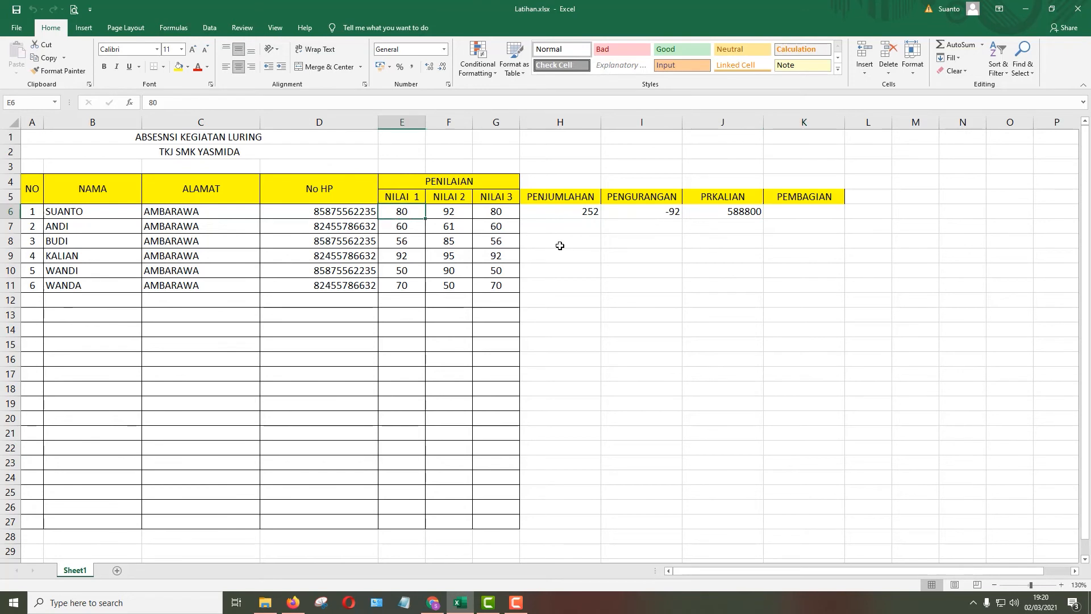
{"action": "left_click", "coordinate": [789, 215]}
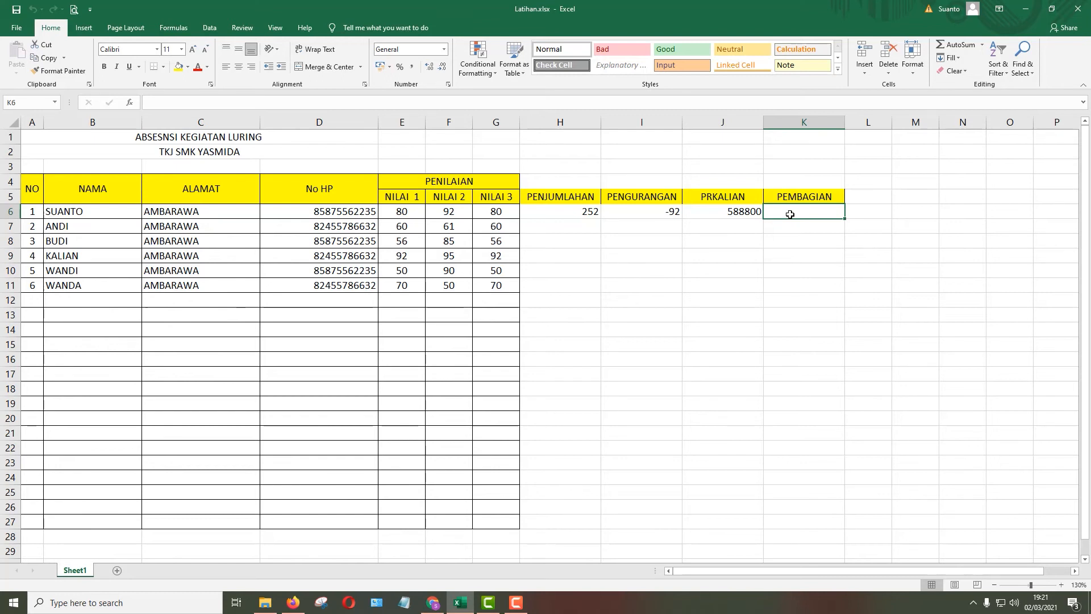
{"action": "type", "text": "="}
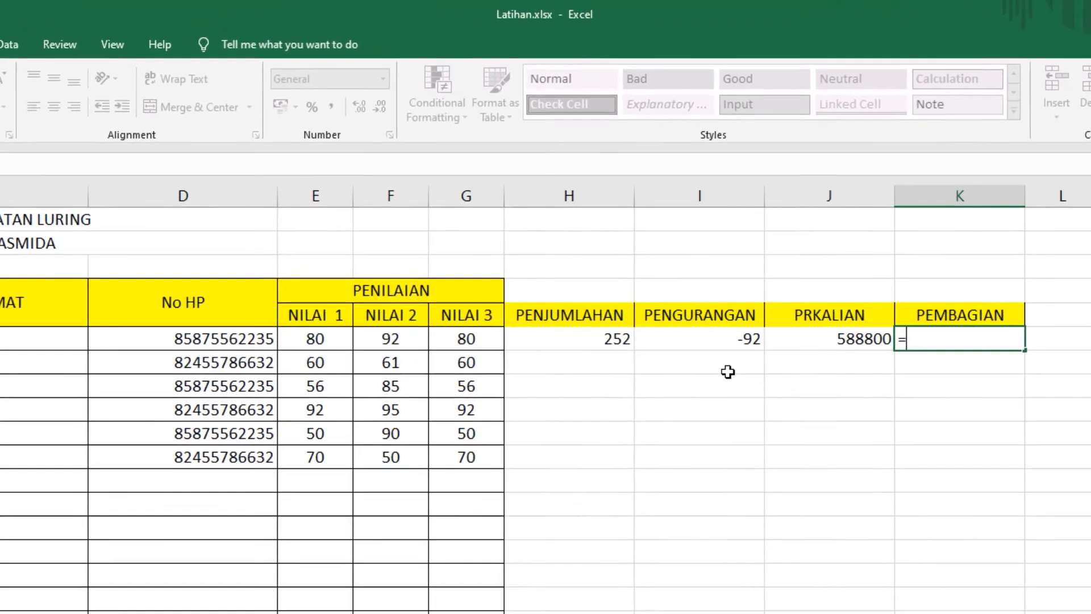
{"action": "left_click", "coordinate": [318, 345]}
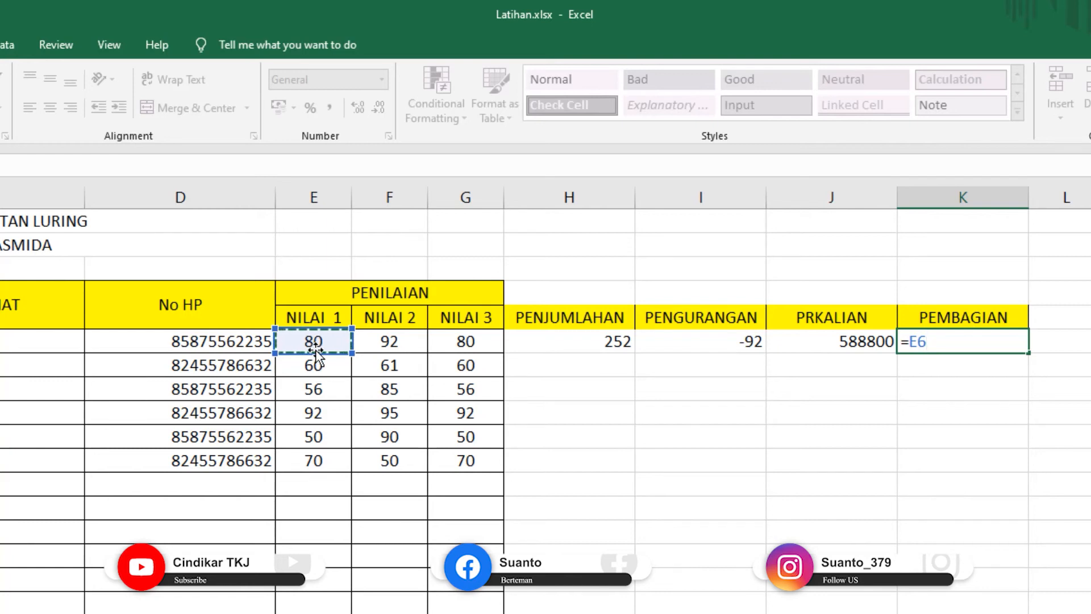
{"action": "type", "text": "/3"}
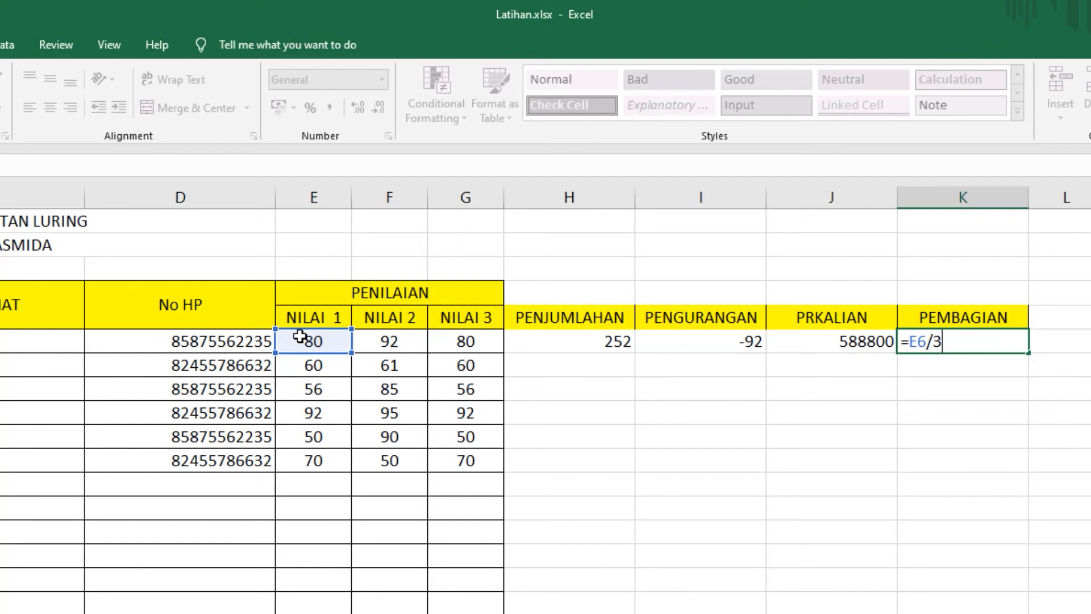
{"action": "key", "text": "Return"}
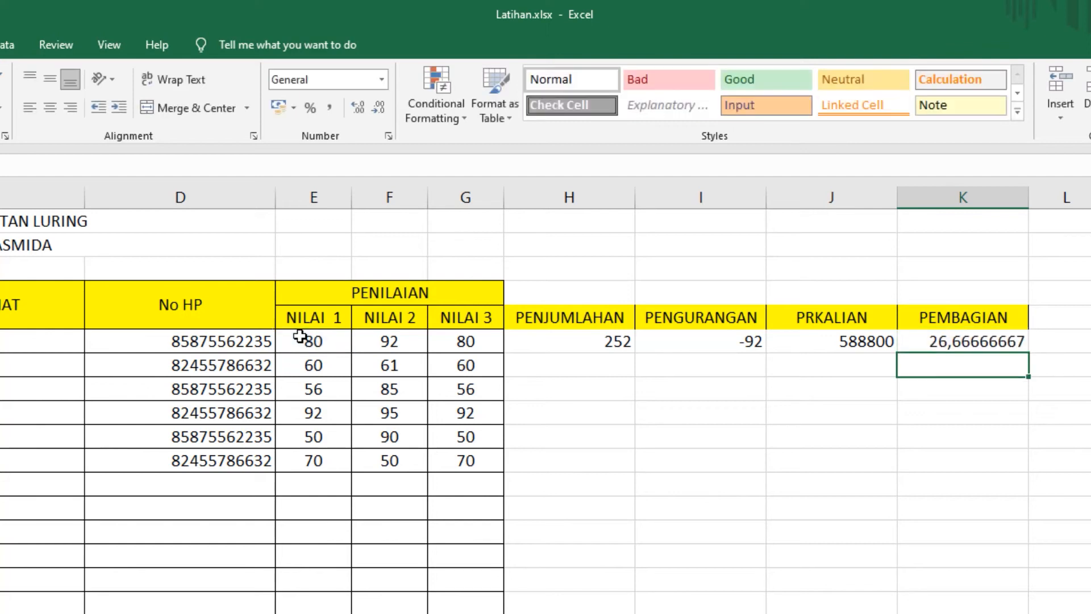
{"action": "left_click", "coordinate": [981, 348]}
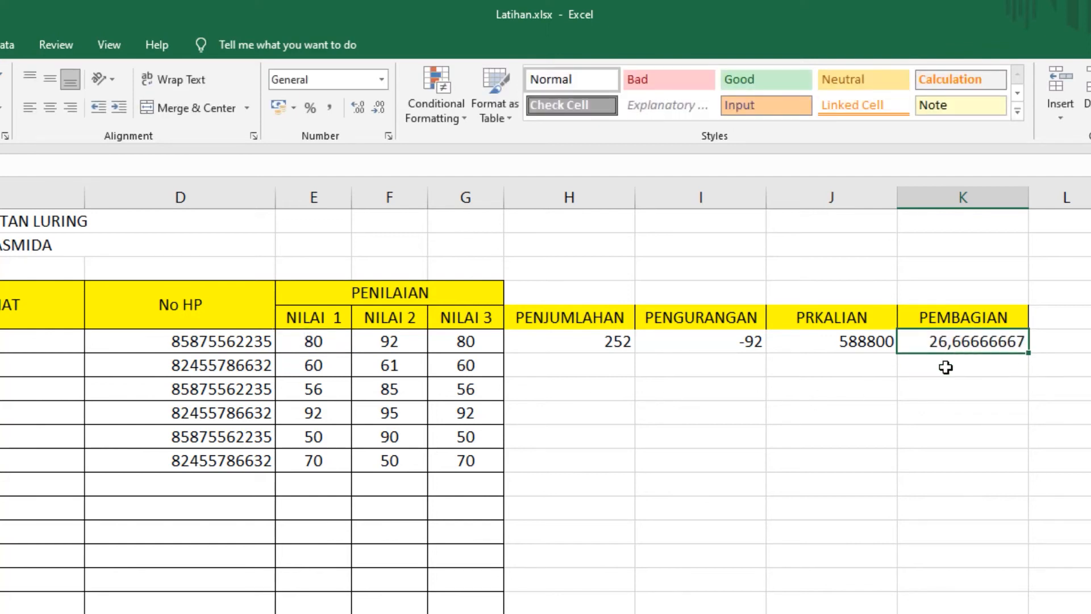
{"action": "left_click", "coordinate": [966, 384]}
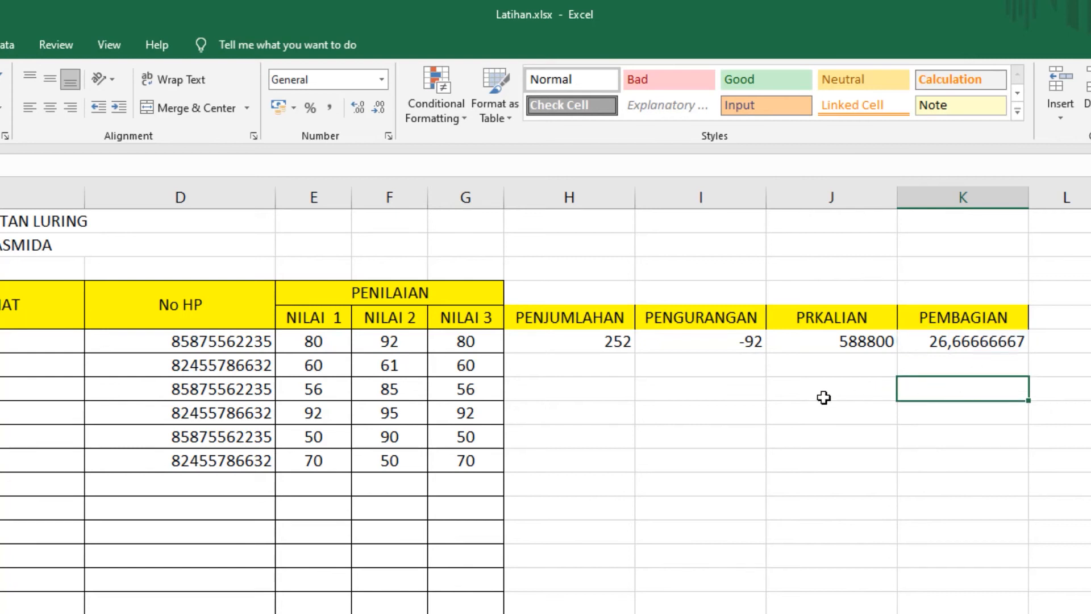
{"action": "left_click", "coordinate": [562, 343]}
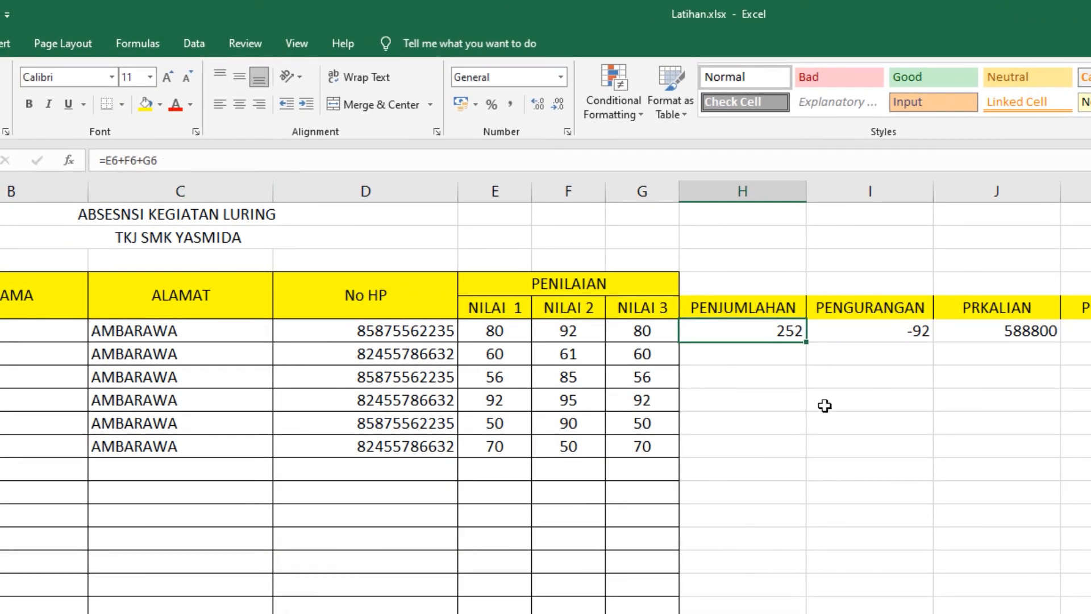
{"action": "left_click", "coordinate": [858, 331]}
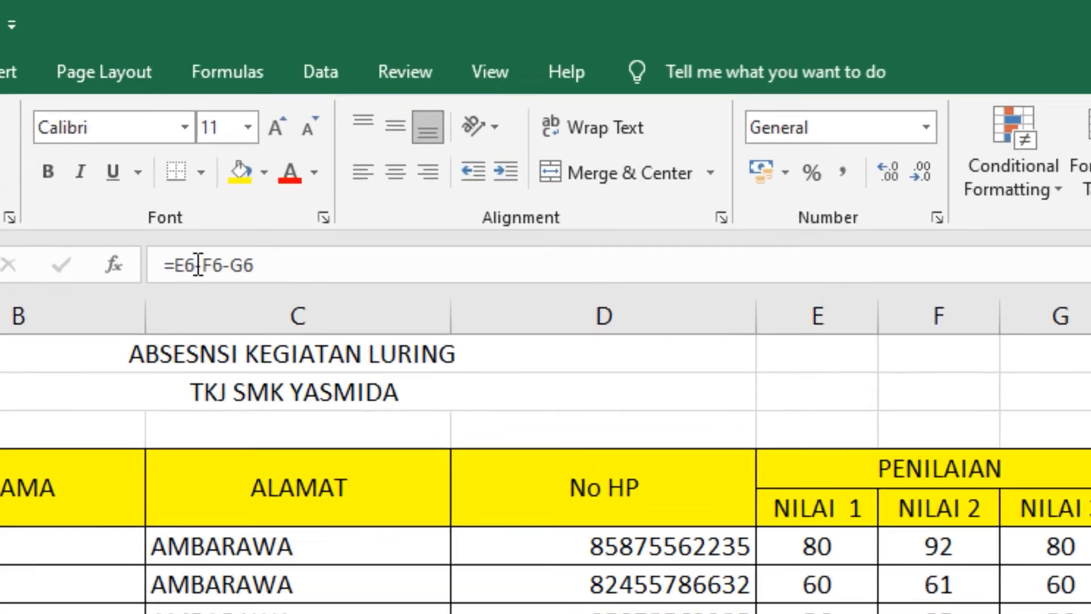
{"action": "key", "text": "Right"}
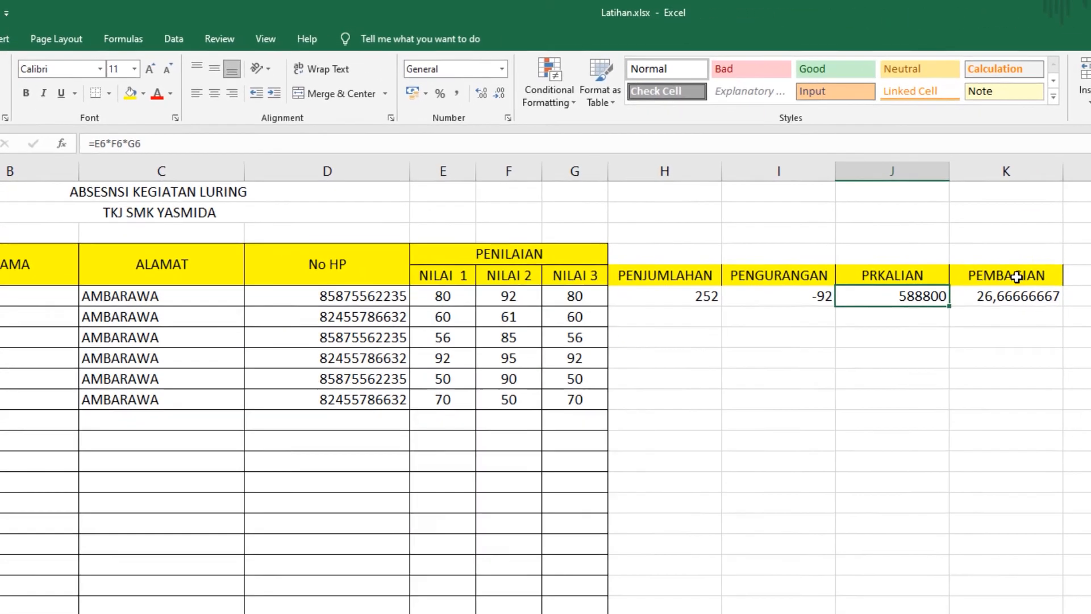
{"action": "left_click", "coordinate": [999, 295]}
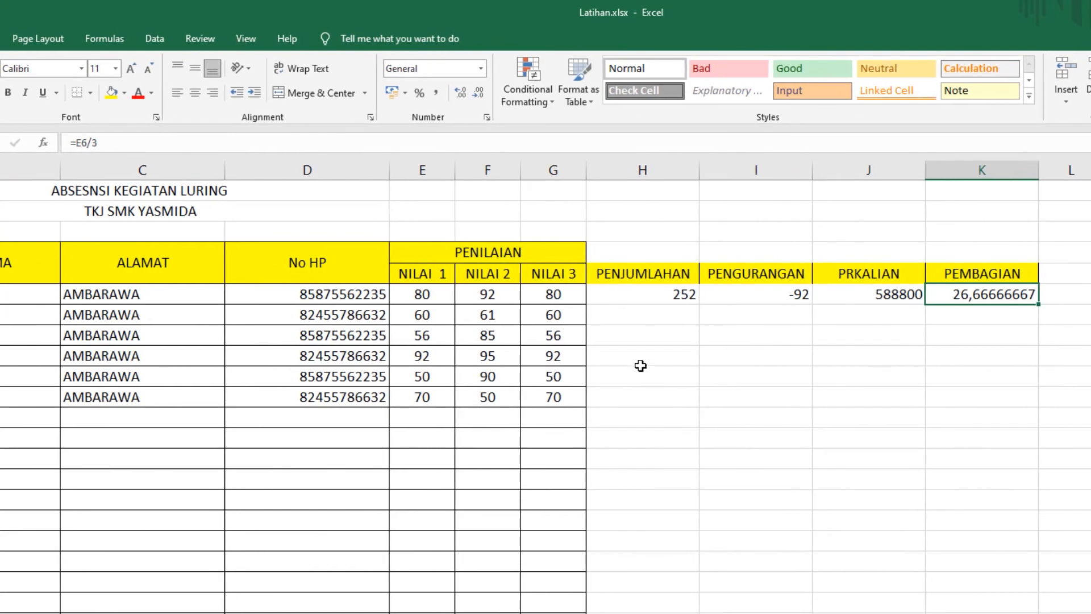
{"action": "left_click", "coordinate": [623, 320]}
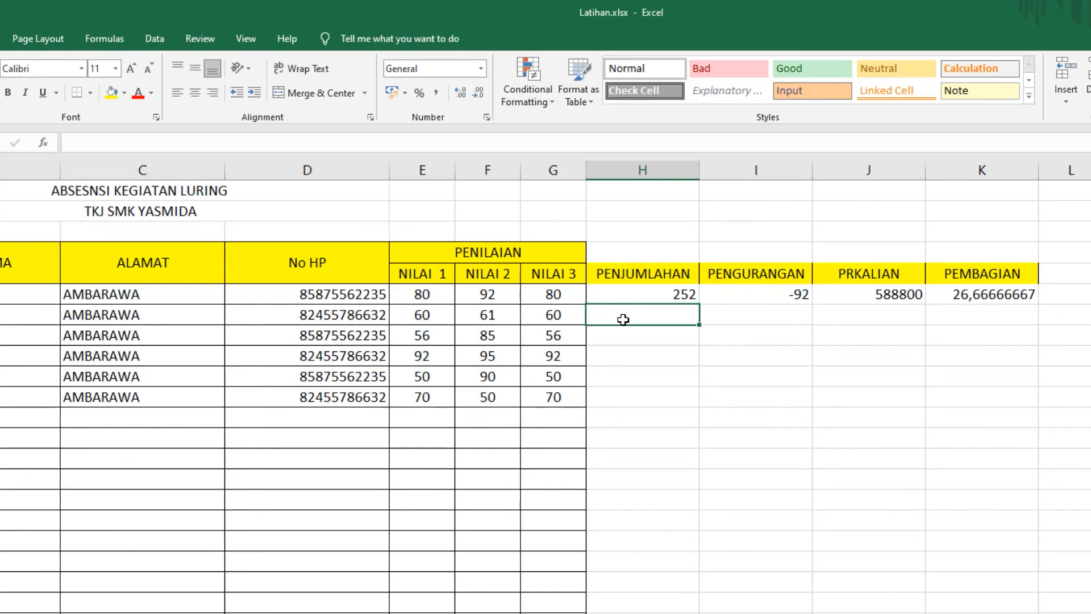
Step: Enter =SUM(E7:G7) in H7, totalling the second row's scores to 181
{"action": "type", "text": "="}
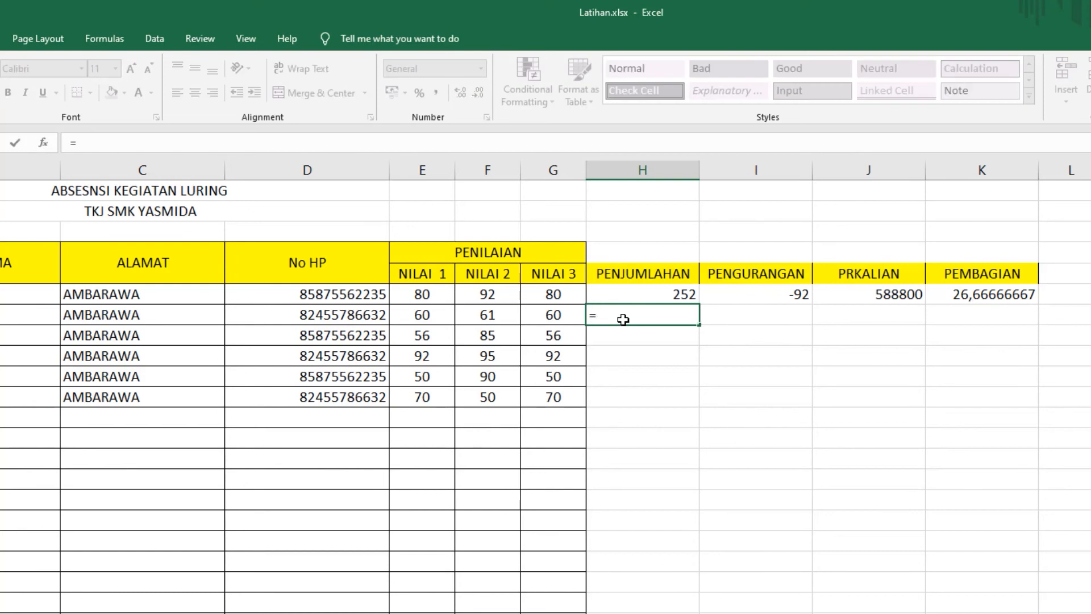
{"action": "type", "text": "SUM"}
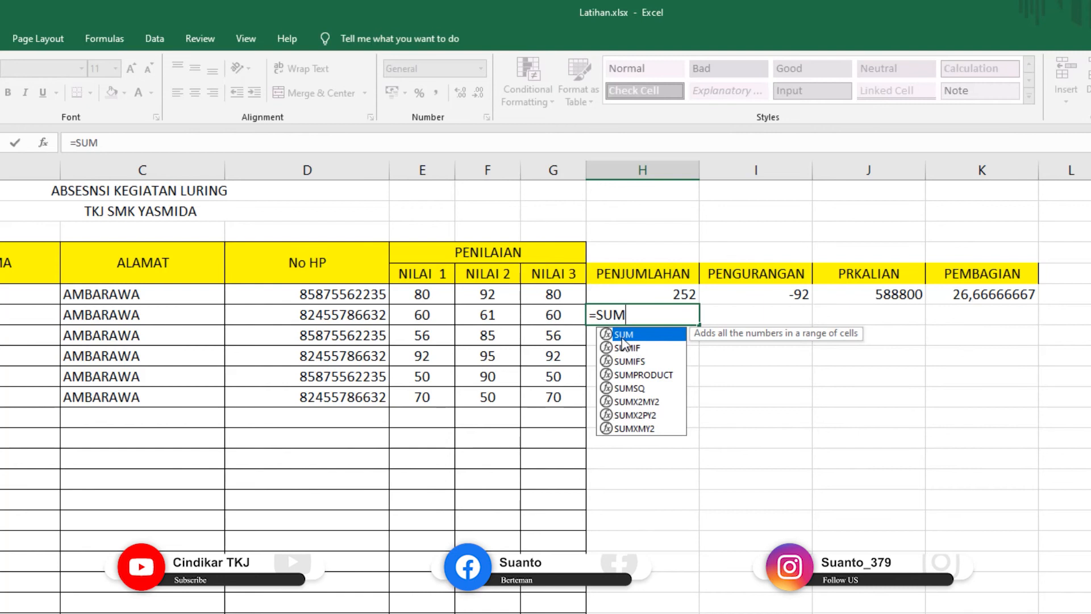
{"action": "double_click", "coordinate": [623, 334]}
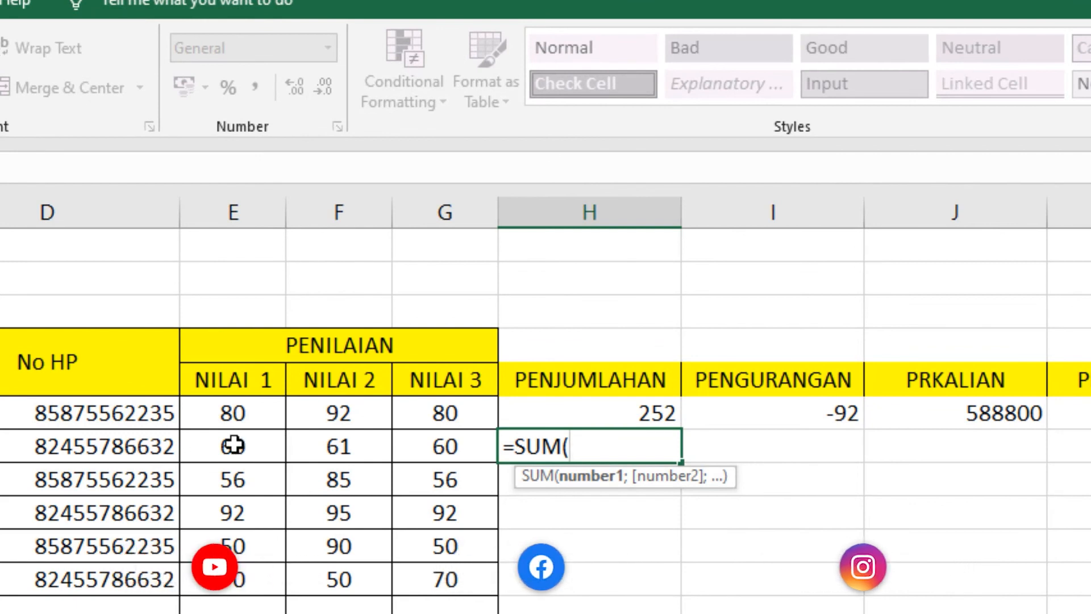
{"action": "left_click_drag", "start_coordinate": [233, 445], "coordinate": [434, 446]}
{"action": "type", "text": ")"}
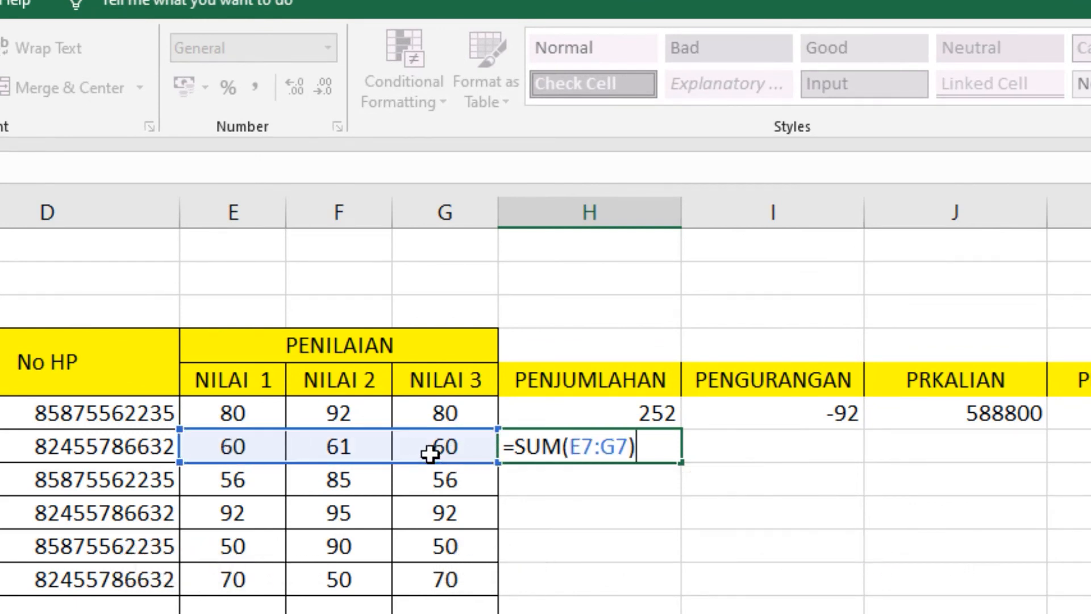
{"action": "key", "text": "Return"}
{"action": "left_click", "coordinate": [622, 451]}
{"action": "double_click", "coordinate": [621, 452]}
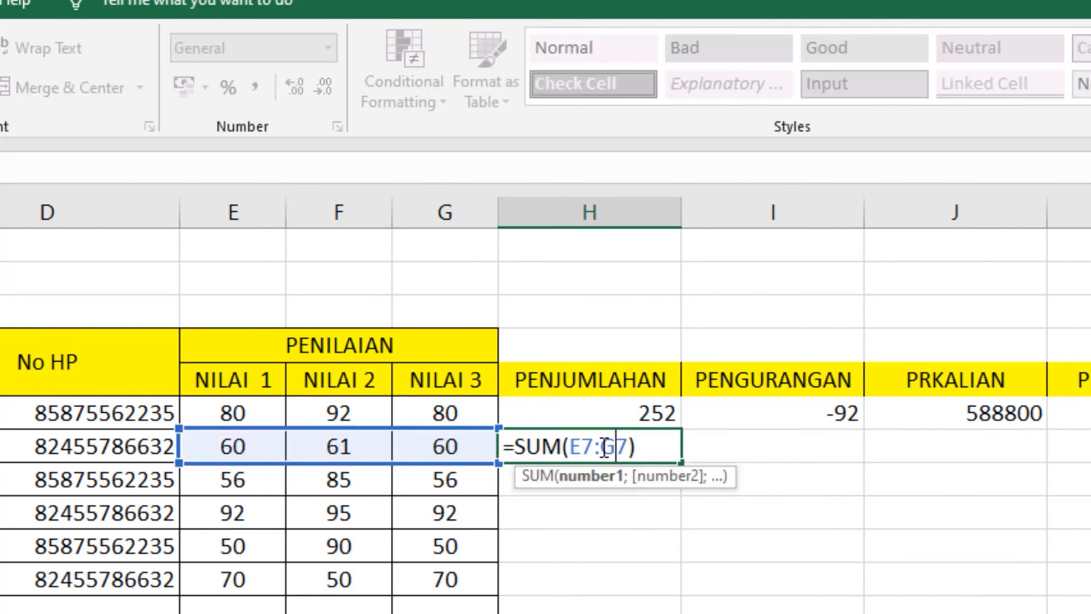
{"action": "key", "text": "Return"}
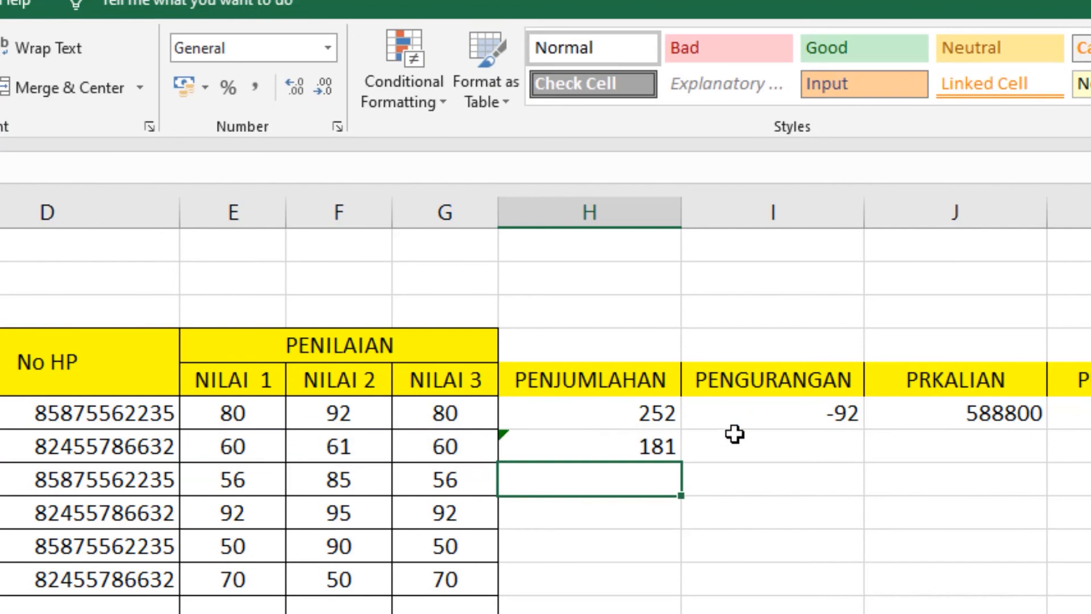
{"action": "left_click", "coordinate": [647, 445]}
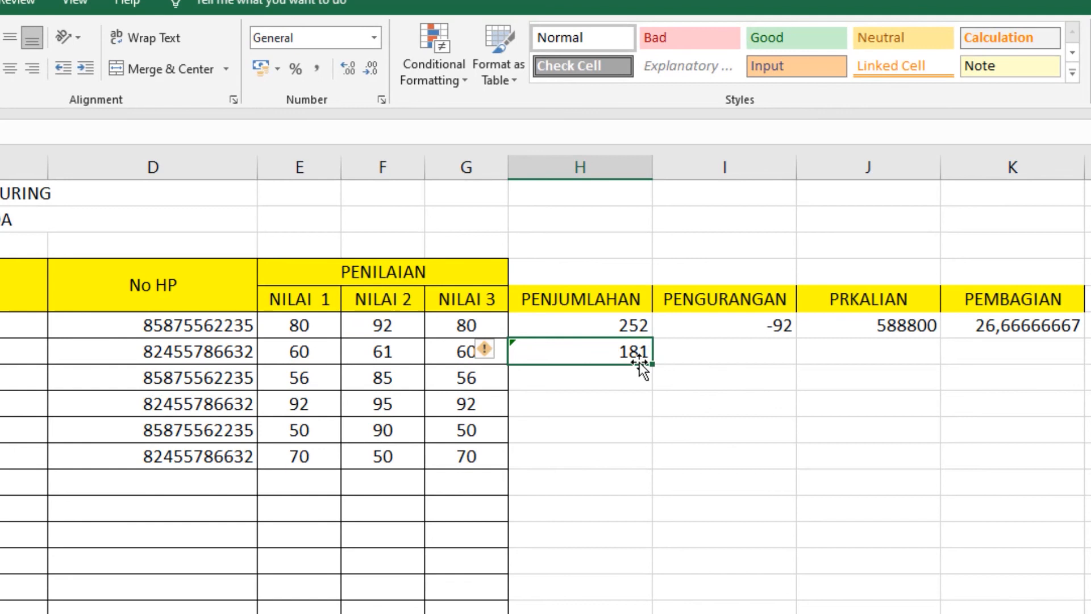
Step: Clear H7 and fill the H6 sum formula down through row 11
{"action": "key", "text": "Delete"}
{"action": "left_click", "coordinate": [619, 325]}
{"action": "left_click", "coordinate": [612, 400]}
{"action": "left_click", "coordinate": [605, 325]}
{"action": "left_click_drag", "start_coordinate": [653, 336], "coordinate": [650, 480]}
{"action": "left_click", "coordinate": [599, 529]}
{"action": "left_click", "coordinate": [604, 454]}
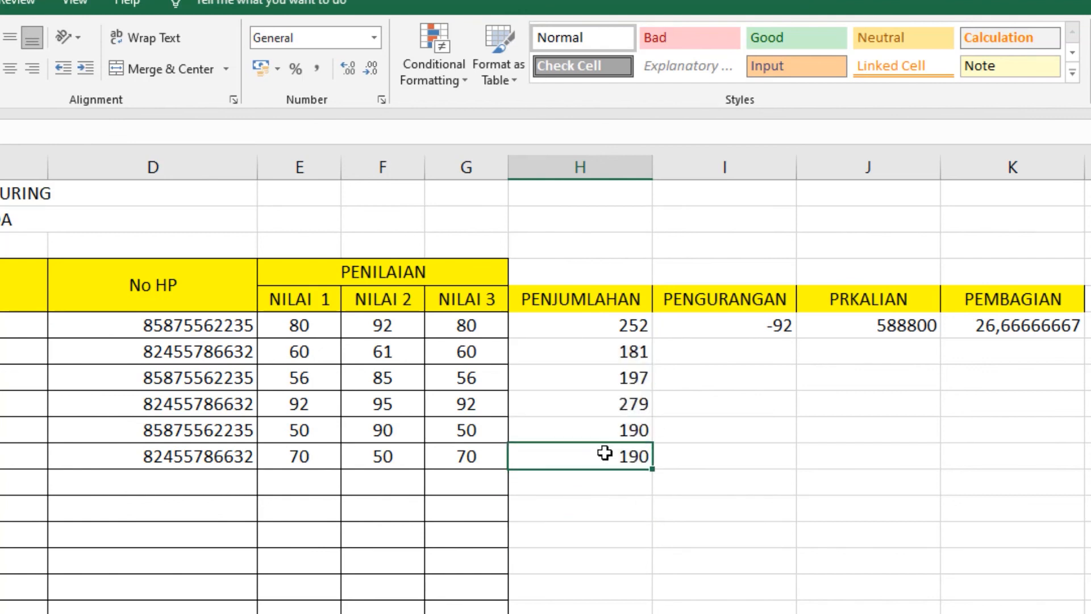
{"action": "double_click", "coordinate": [604, 453]}
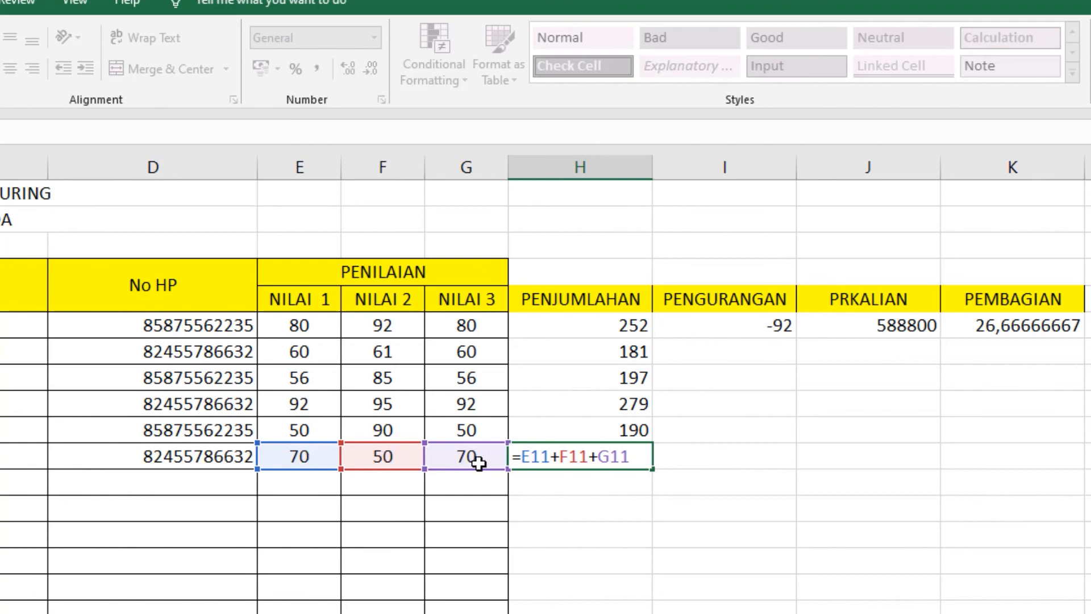
{"action": "key", "text": "Return"}
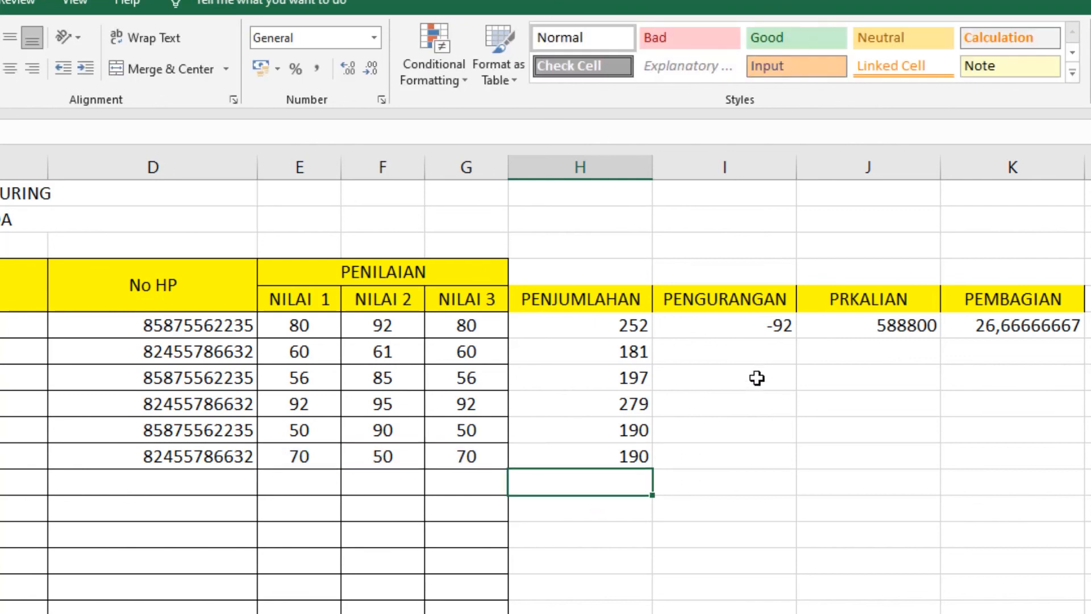
Step: Fill the I6, J6 and K6 subtraction, multiplication and division formulas down through row 11
{"action": "left_click", "coordinate": [736, 324]}
{"action": "left_click_drag", "start_coordinate": [776, 473], "coordinate": [774, 470]}
{"action": "left_click", "coordinate": [877, 457]}
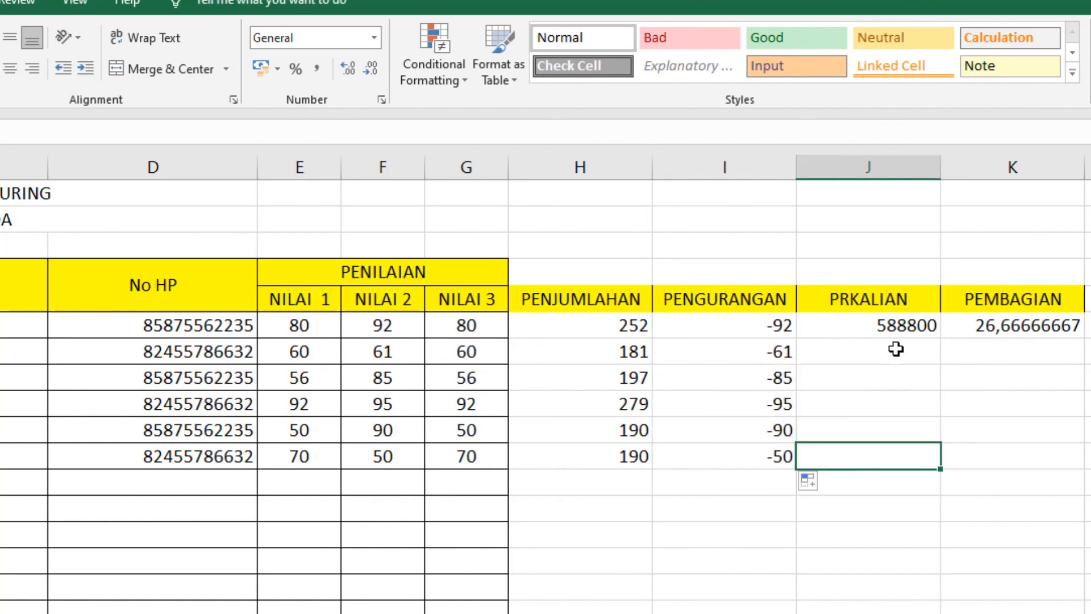
{"action": "left_click", "coordinate": [909, 325]}
{"action": "left_click_drag", "start_coordinate": [937, 340], "coordinate": [935, 463]}
{"action": "left_click", "coordinate": [1062, 525]}
{"action": "left_click", "coordinate": [1017, 326]}
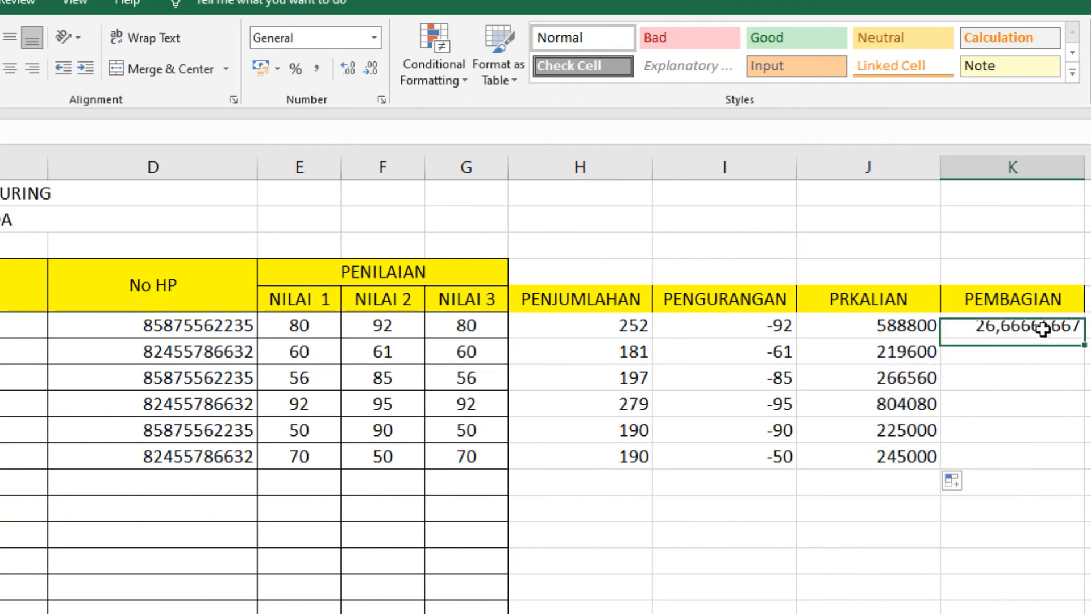
{"action": "left_click_drag", "start_coordinate": [1084, 338], "coordinate": [1083, 469]}
{"action": "left_click", "coordinate": [969, 552]}
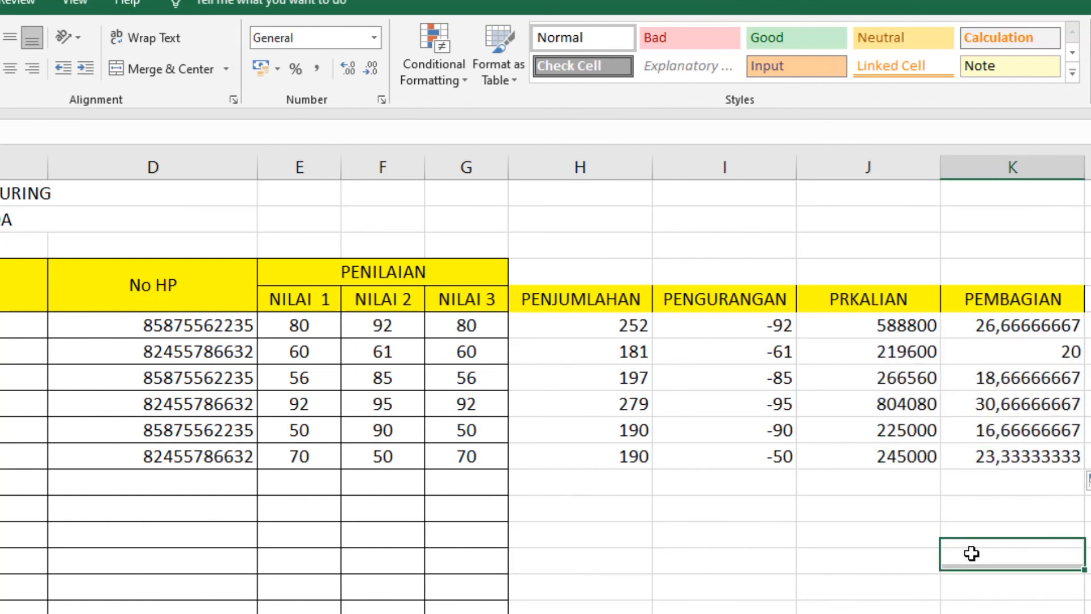